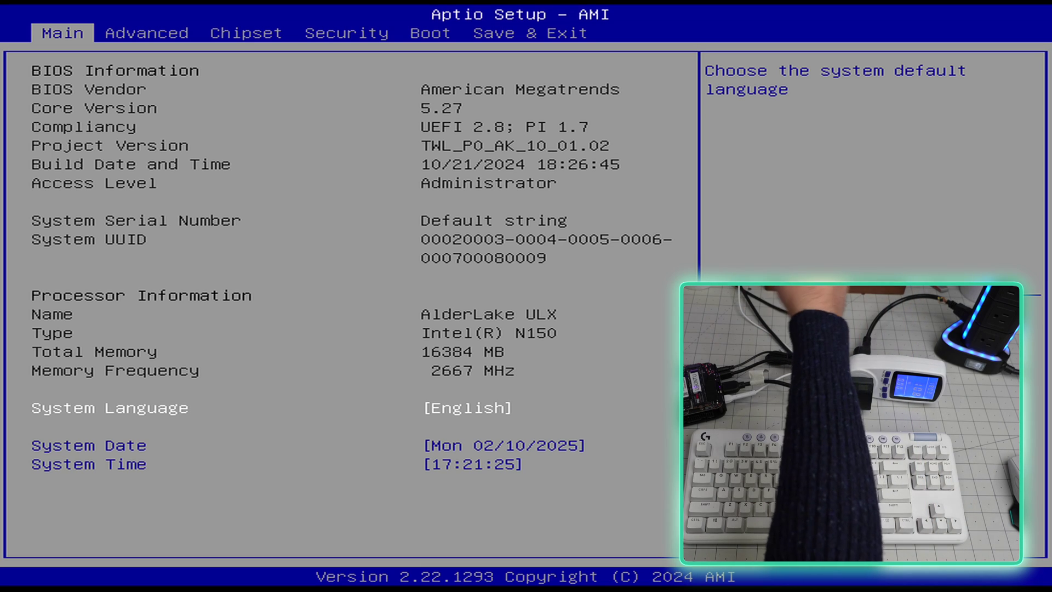
Review the CPU Configuration, Power & Performance and Turbo Options BIOS pages without changes
key(Down)
key(Down)
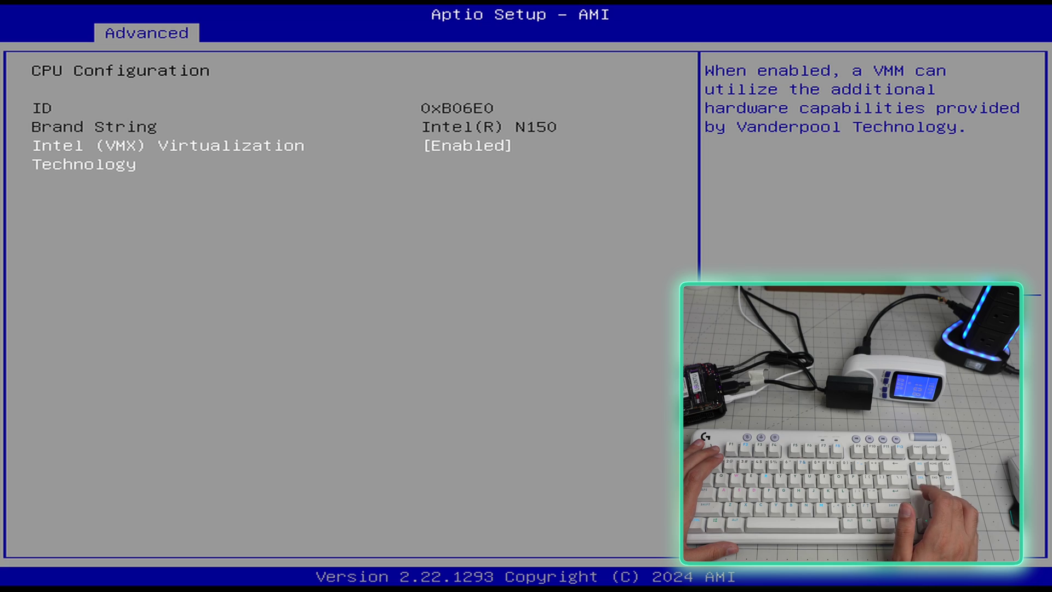
key(Escape)
key(Down)
key(Return)
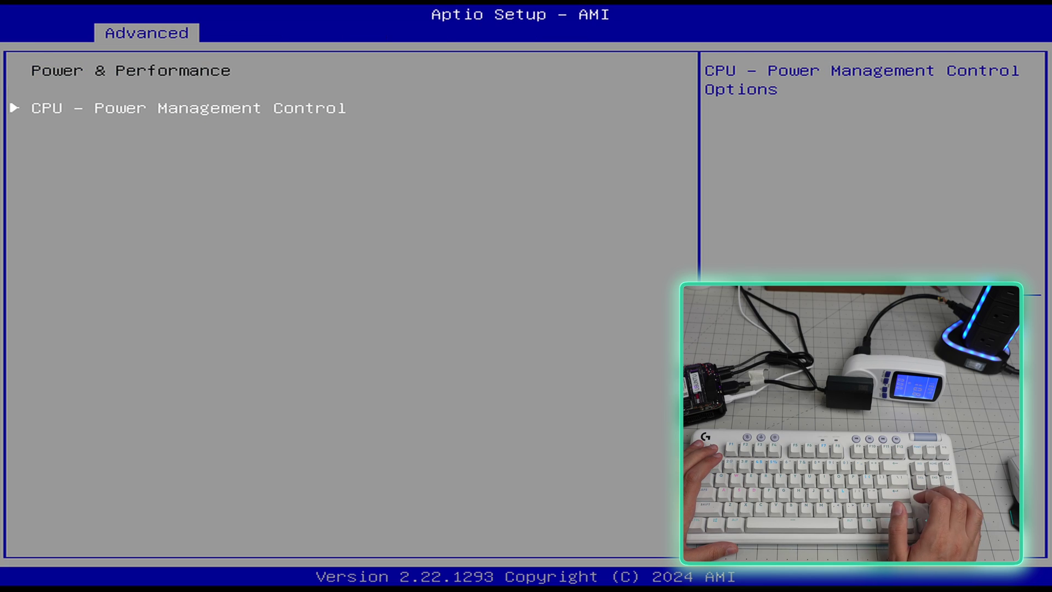
key(Return)
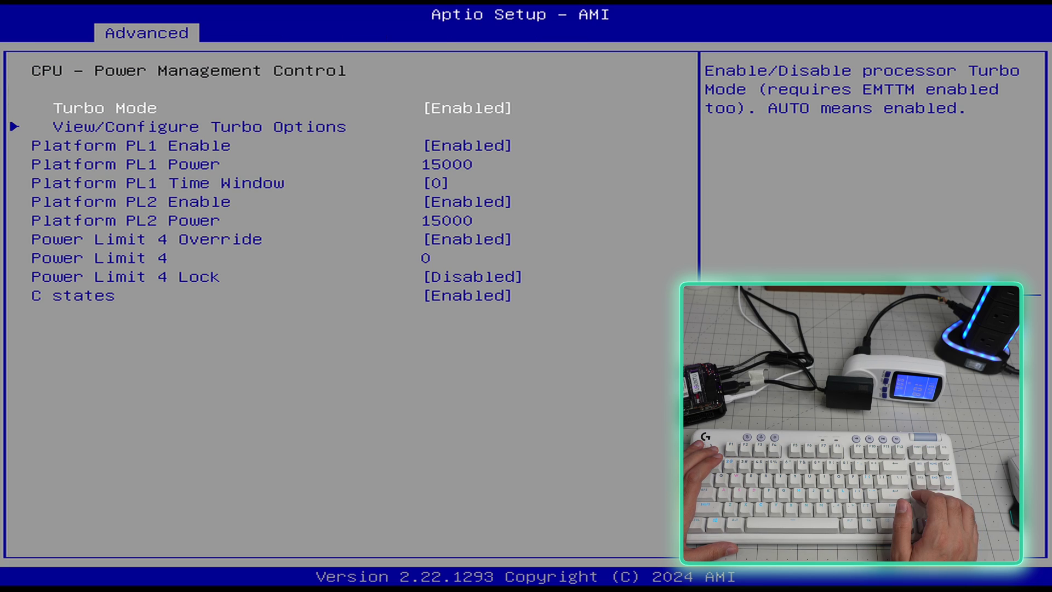
key(Down)
key(Return)
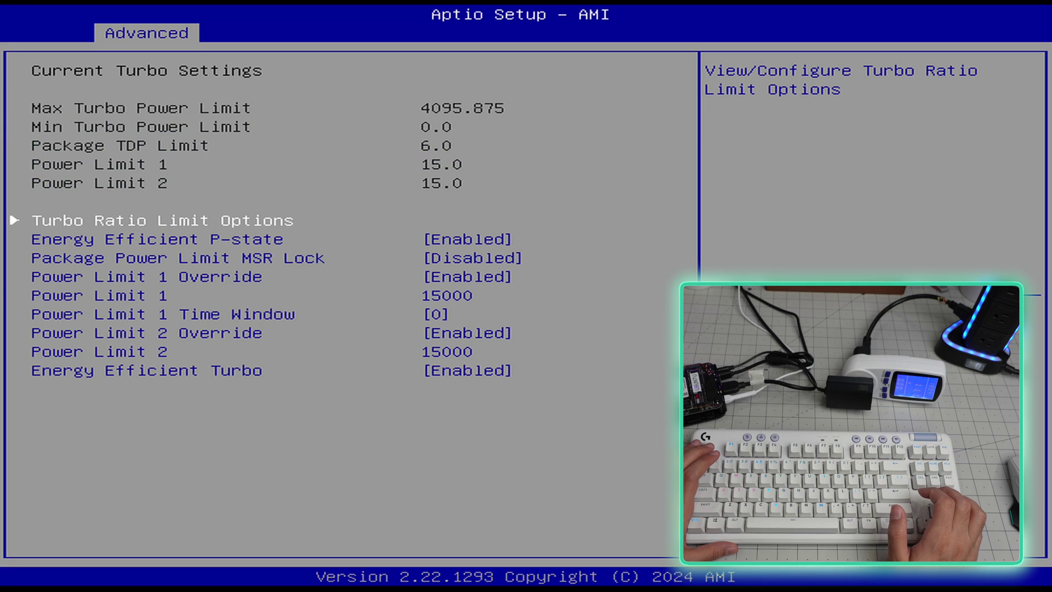
key(Escape)
key(Escape)
key(Escape)
Check the TPM 2.0 Trusted Computing and Realtek network driver pages, then return to Advanced
key(Down)
key(Return)
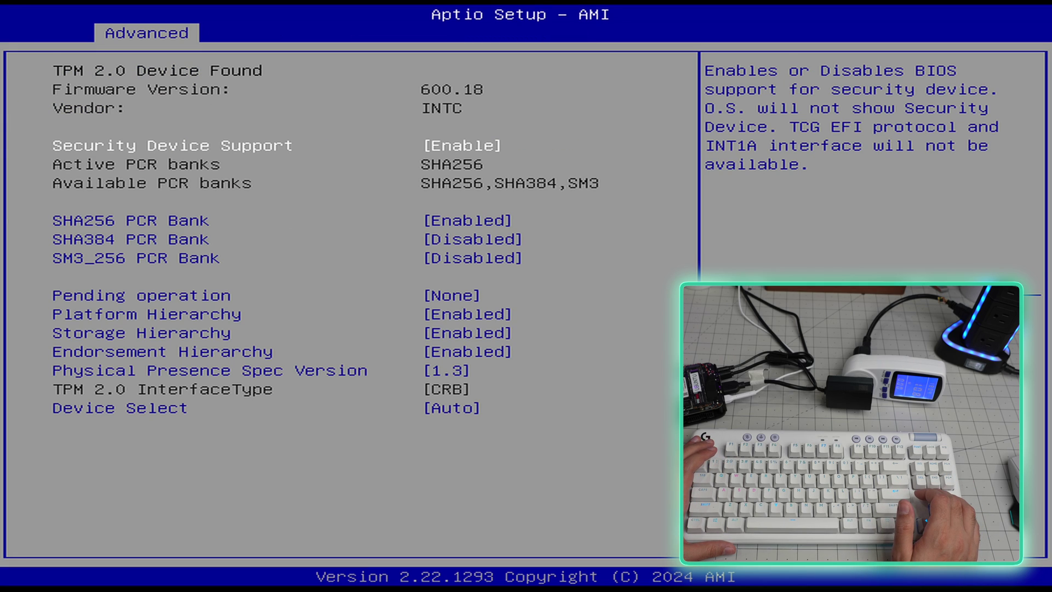
key(Escape)
key(Down)
key(Return)
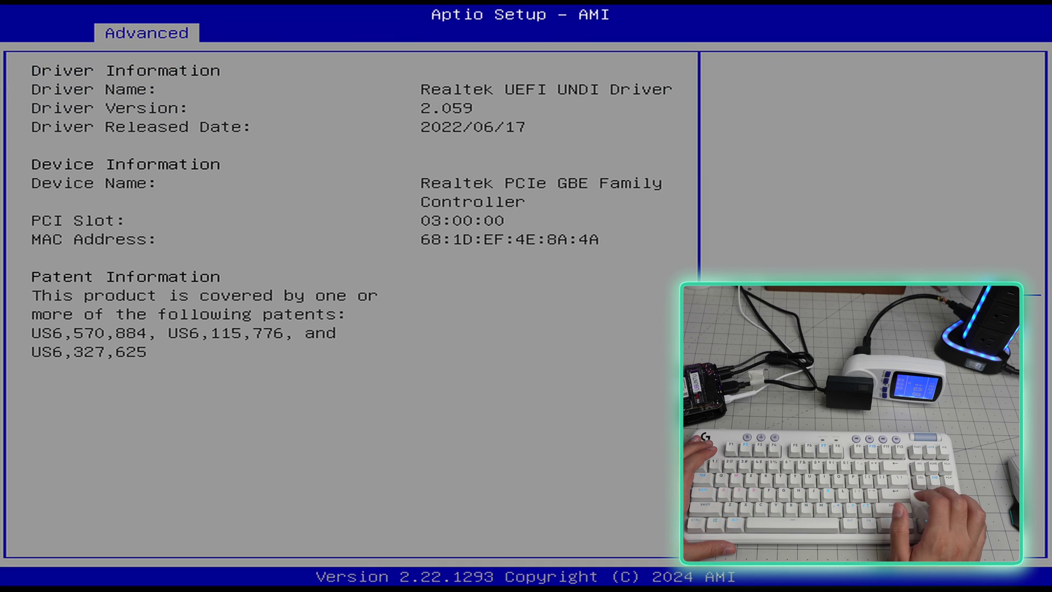
key(Escape)
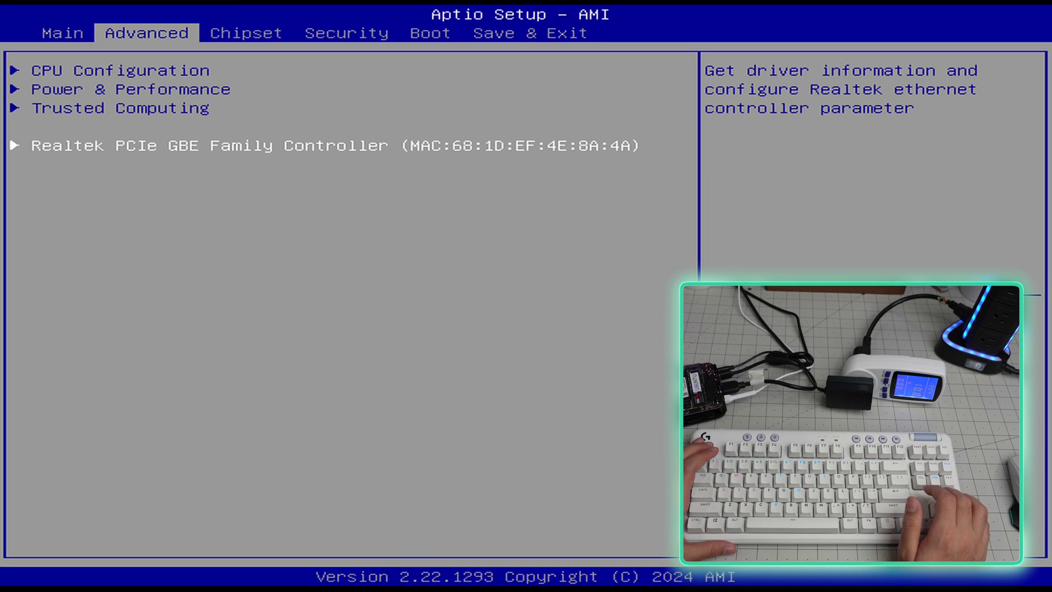
key(Escape)
key(Escape)
Check Chipset Memory Configuration, leaving maximum memory frequency on Auto
key(Right)
key(Return)
key(Return)
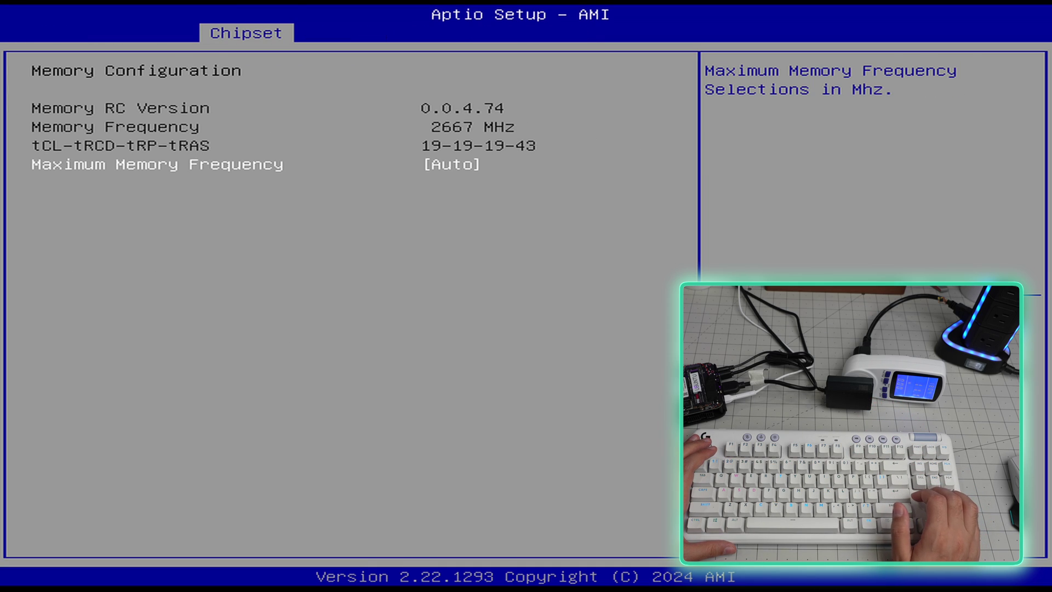
key(Return)
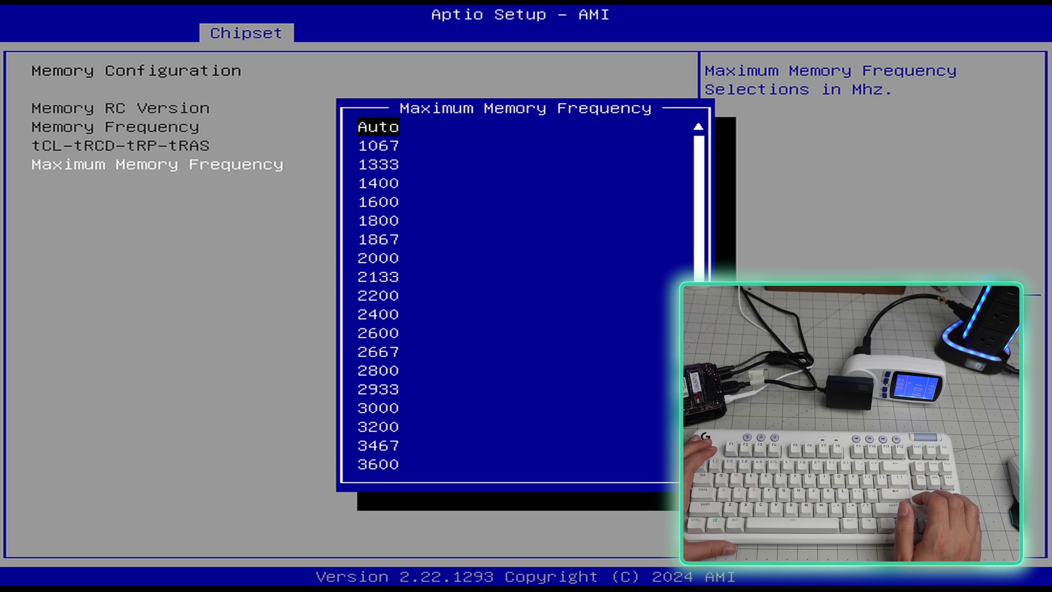
key(Escape)
key(Escape)
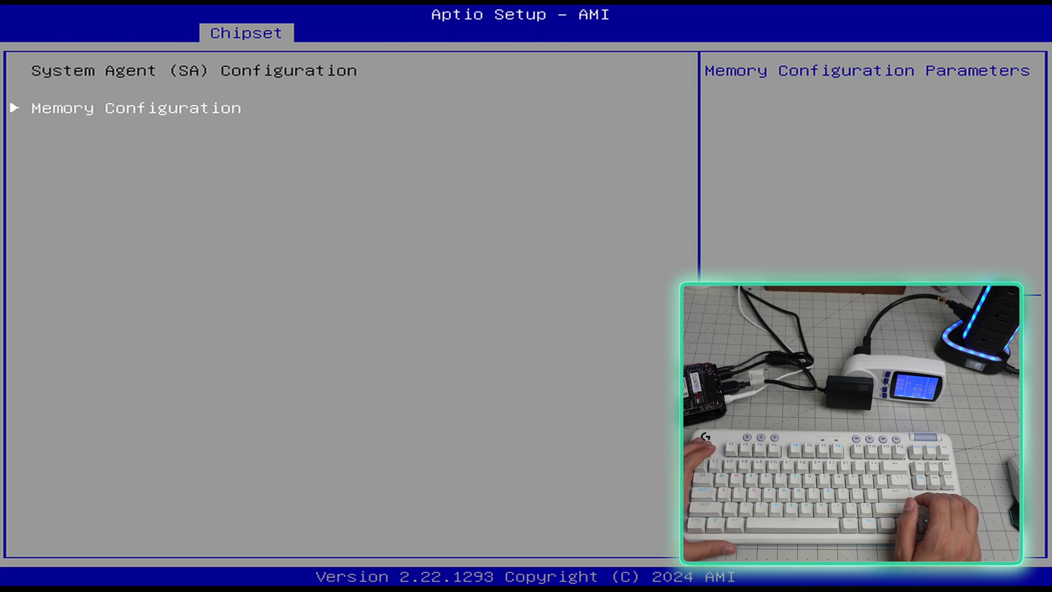
Review the Secure Boot settings under the Security page without changes
key(Escape)
key(Right)
key(Down)
key(Return)
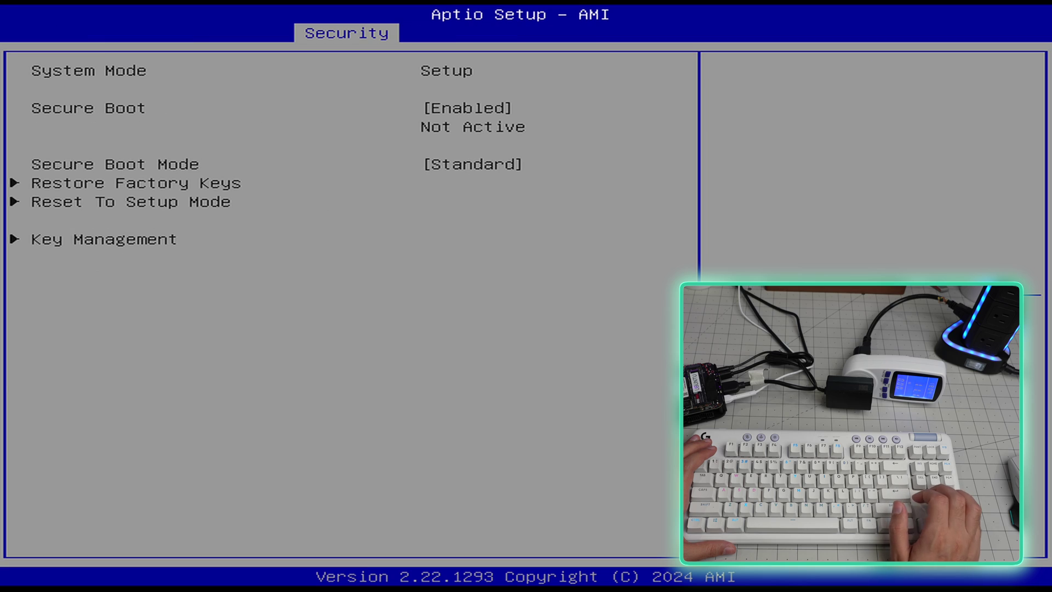
key(Escape)
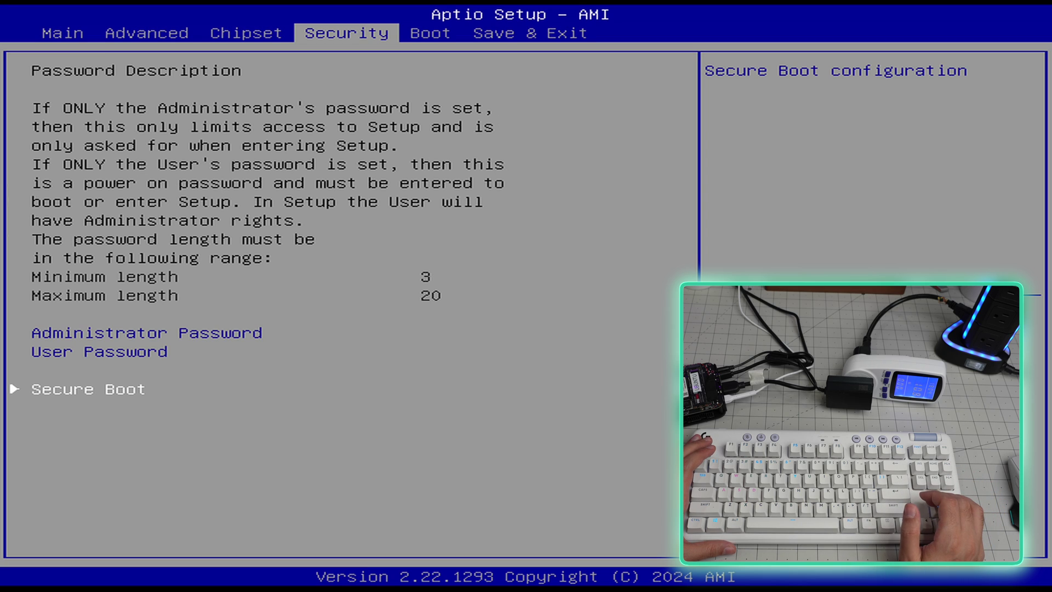
key(Escape)
key(Escape)
Show the first boot device choices on the Boot page, keeping NVME selected
key(Right)
key(Down)
key(Down)
key(Down)
key(Down)
key(Down)
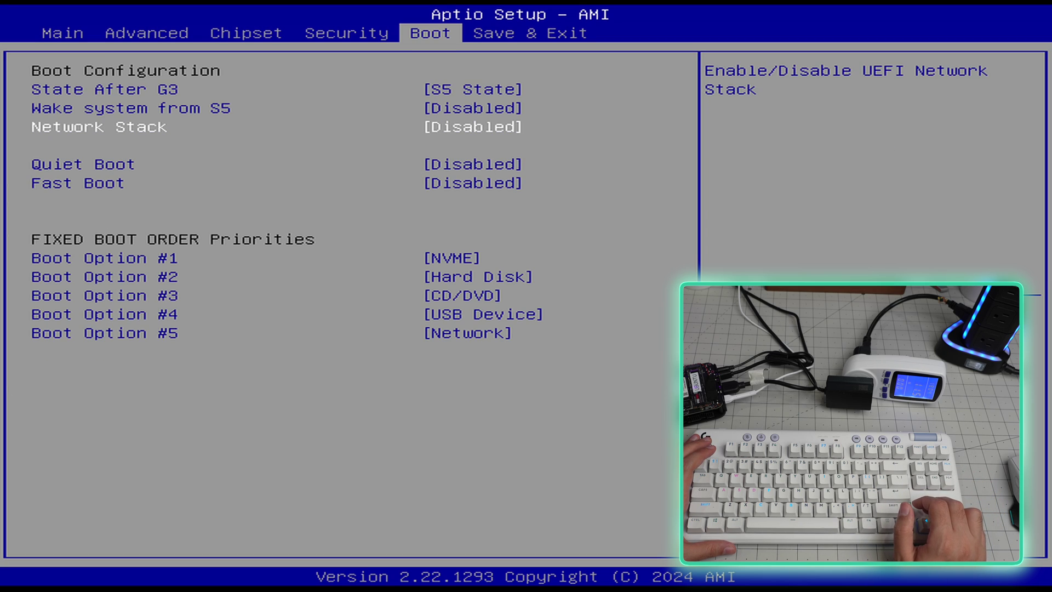
key(Return)
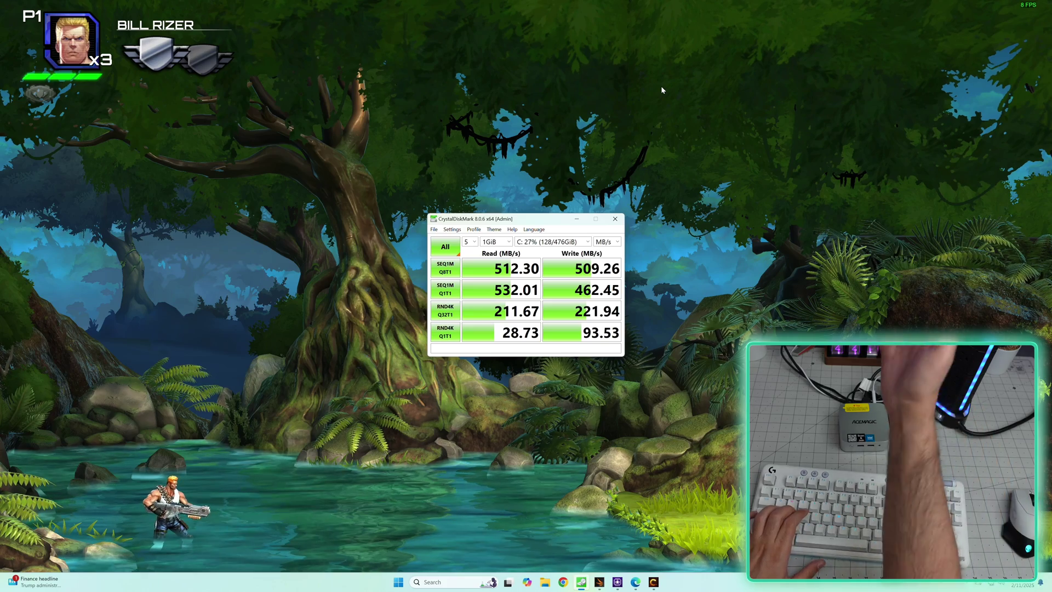
Bring the Contra game window to the front after the CrystalDiskMark run
click(599, 173)
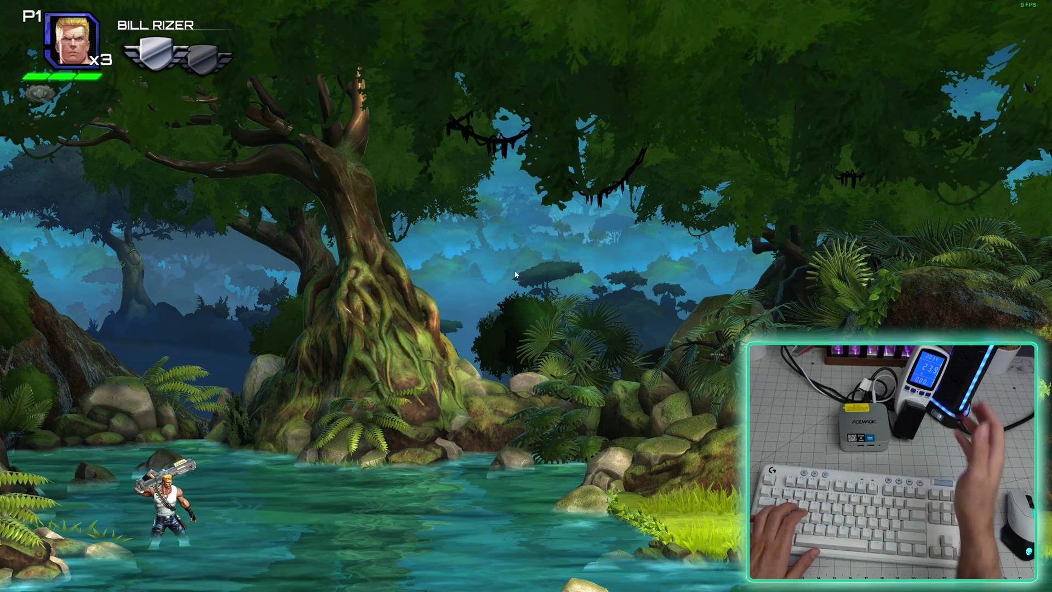
Run and jump the soldier across the Contra jungle river, then launch Prince of Persia: The Lost Crown
key(d)
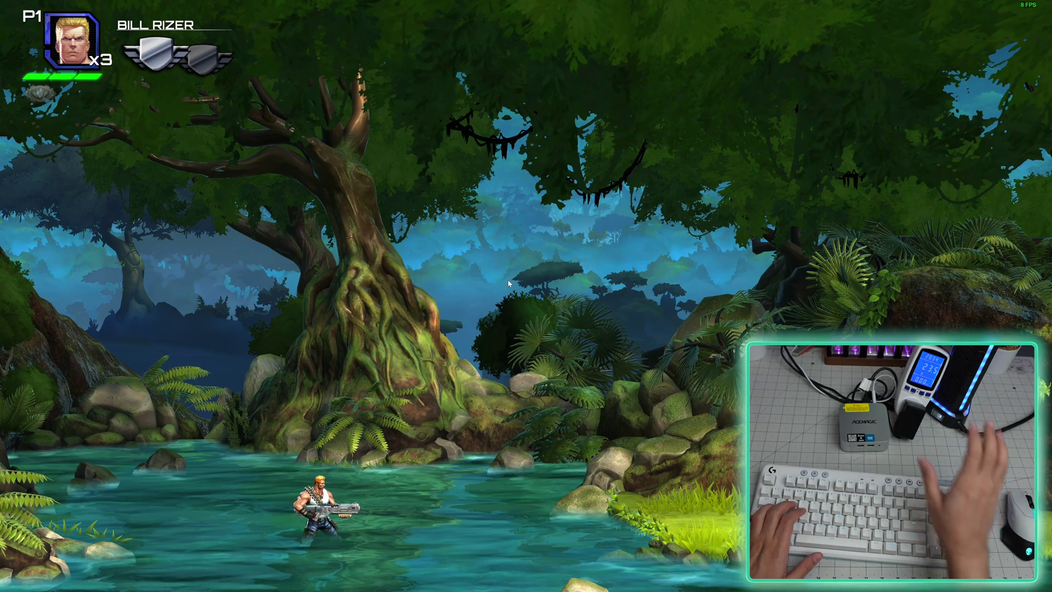
key(space)
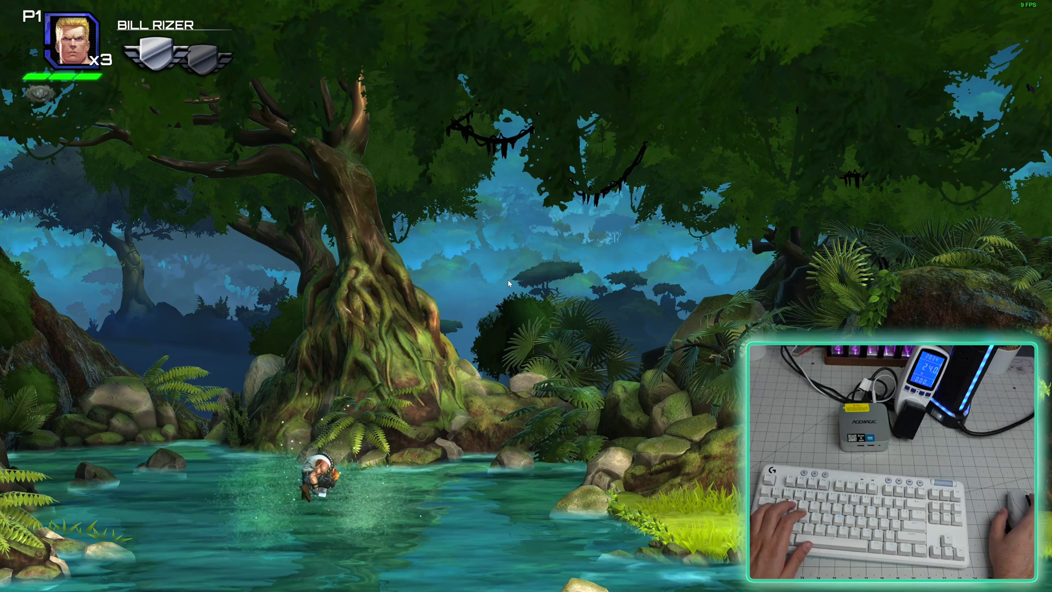
key(d)
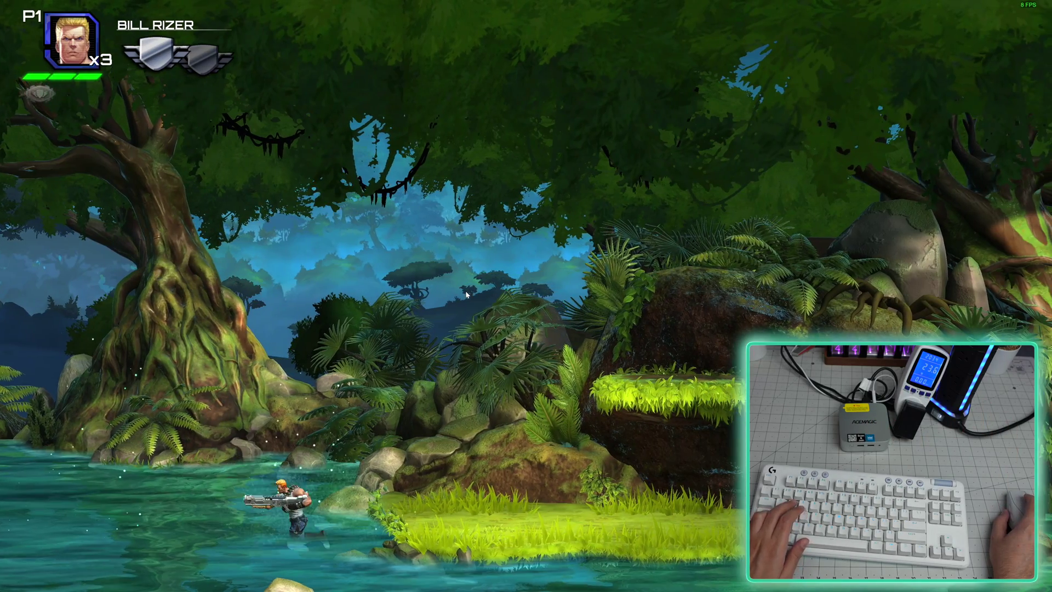
key(space)
key(a)
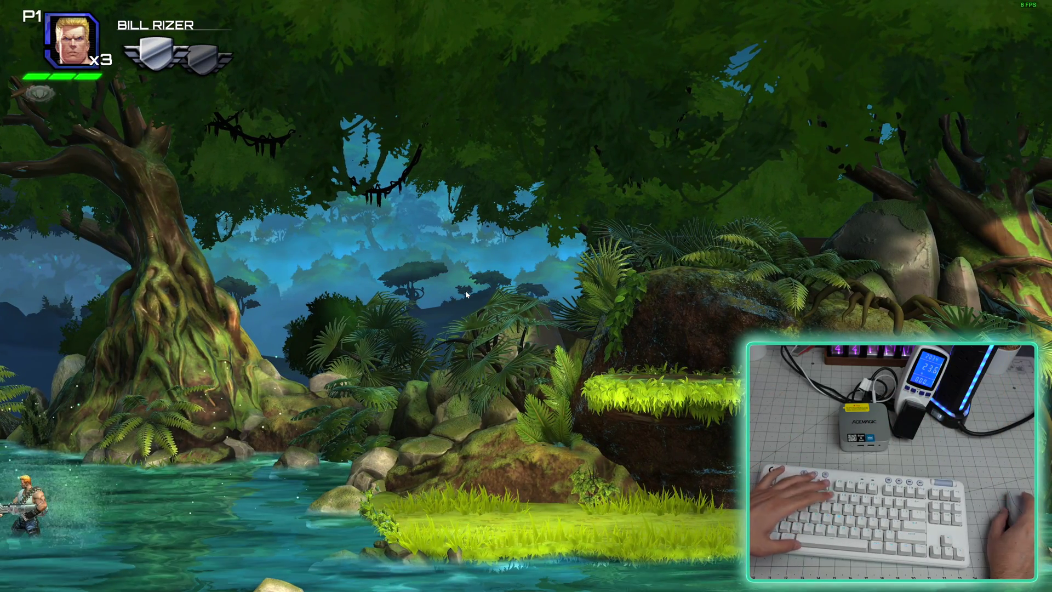
key(space)
key(d)
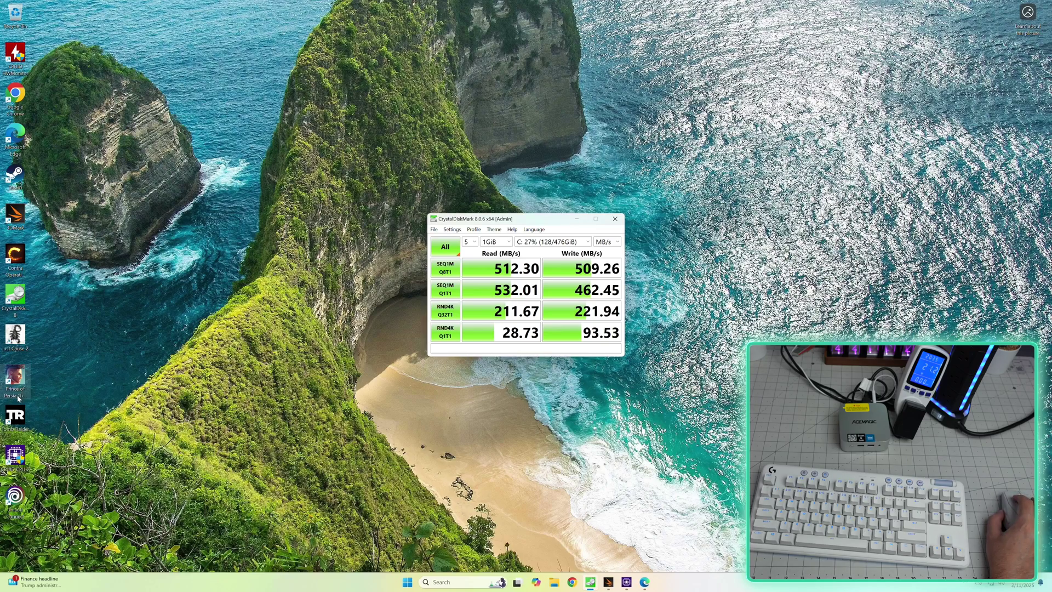
double_click(18, 397)
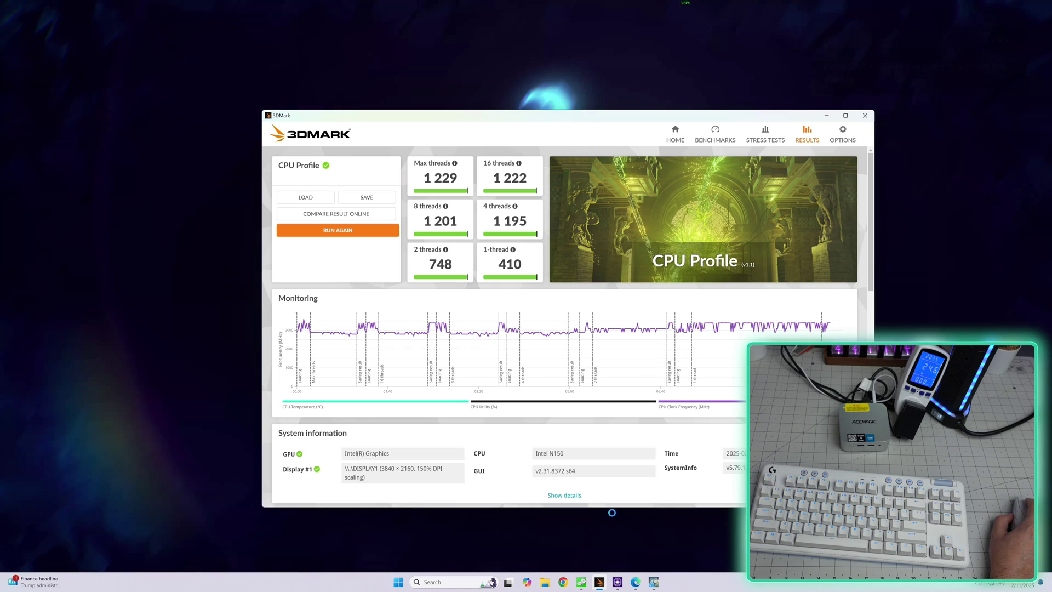
Review CPU-Z's CPU, Mainboard, Memory, SPD and About tabs, then bring the validation page forward
click(603, 520)
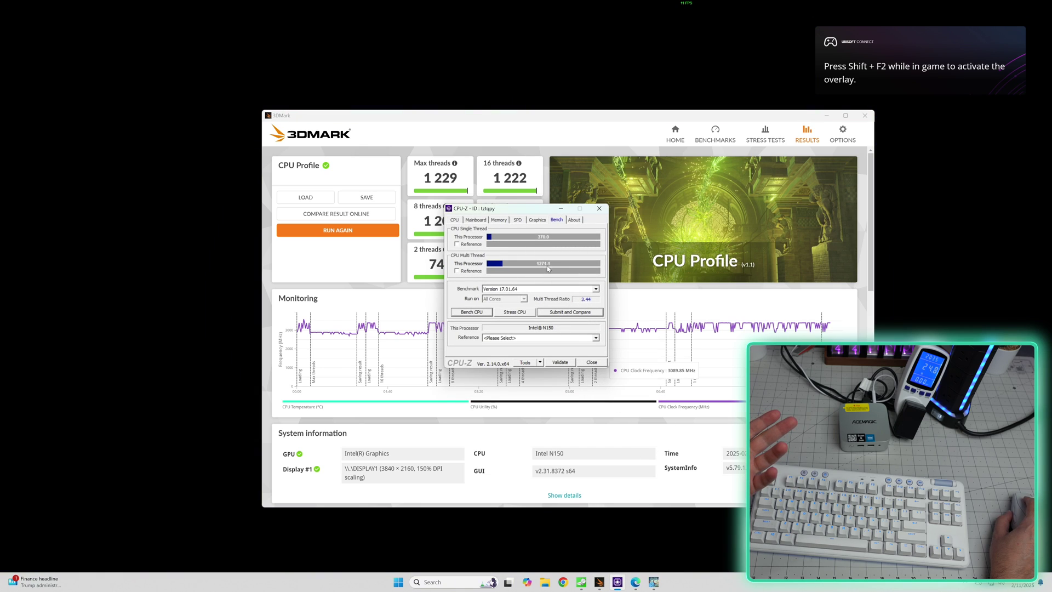
key(ctrl+Tab)
key(ctrl+Tab)
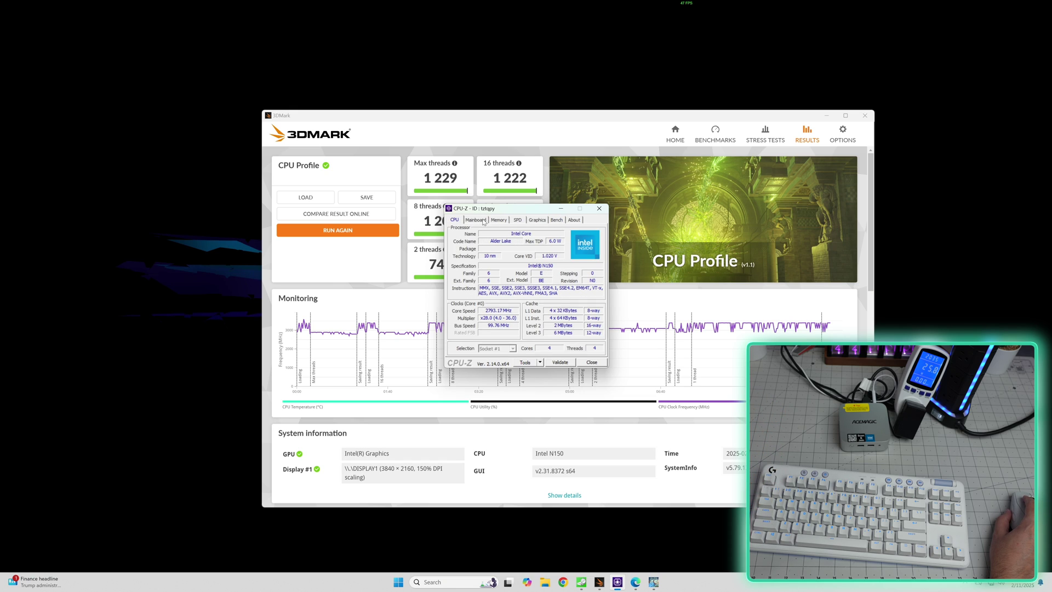
click(475, 220)
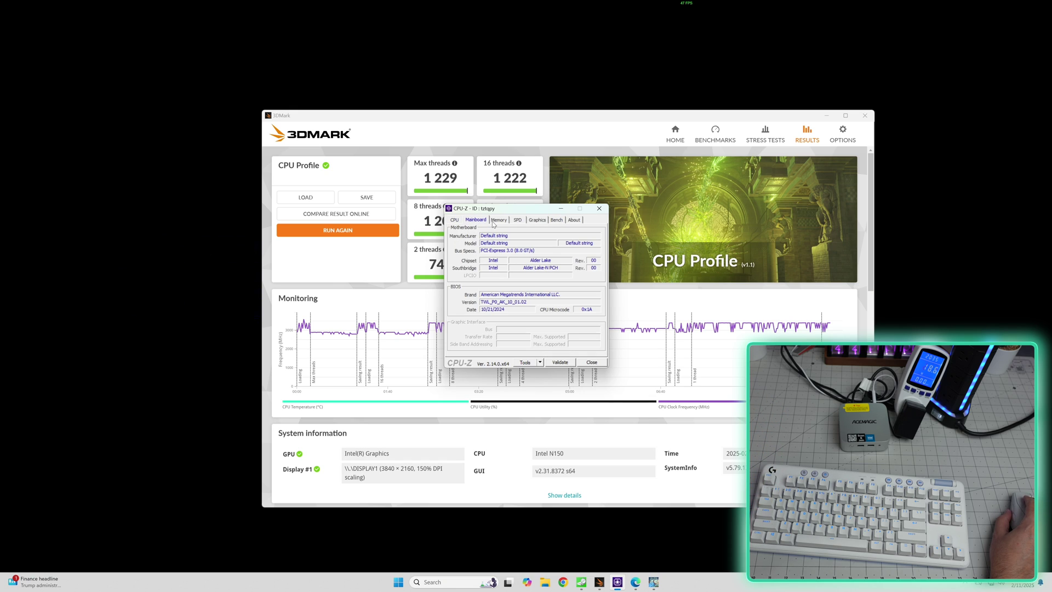
click(499, 220)
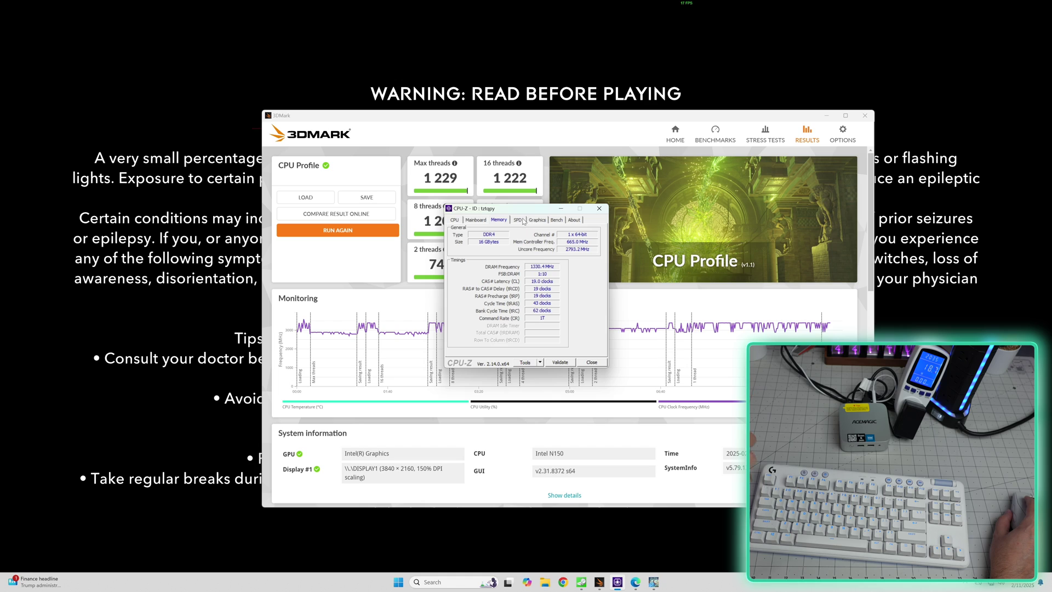
click(518, 219)
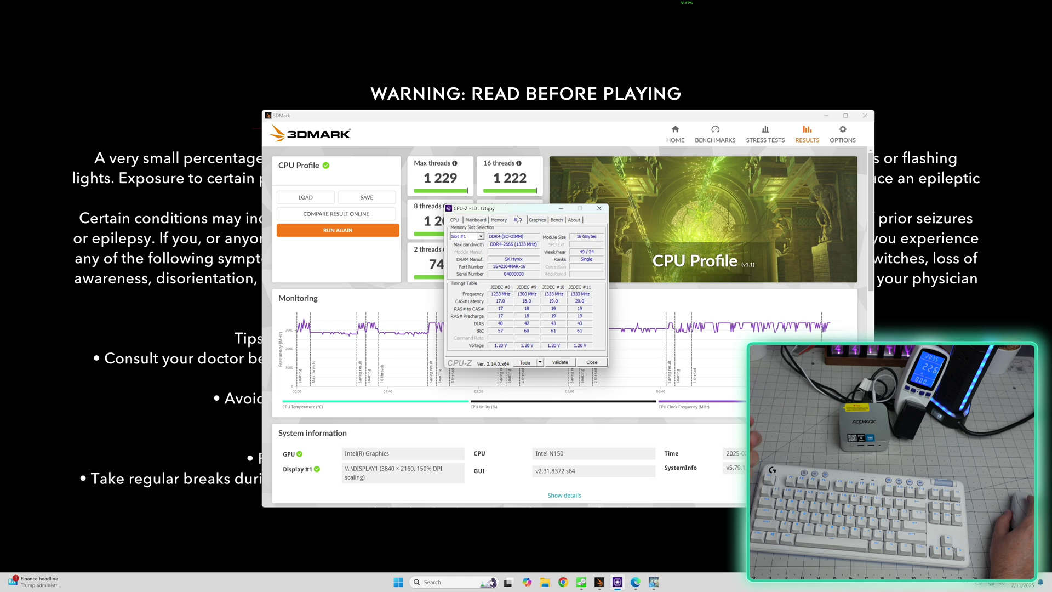
click(573, 219)
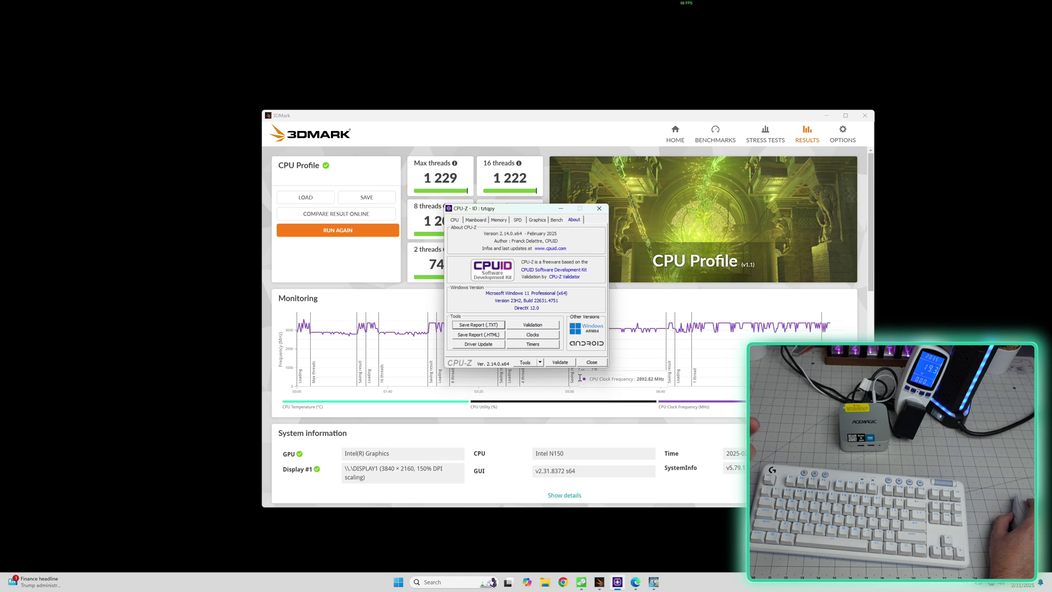
click(636, 589)
Scroll through the Intel N150 processor and memory specs on valid.x86.fr, then close Edge
scroll(646, 380, down, 2)
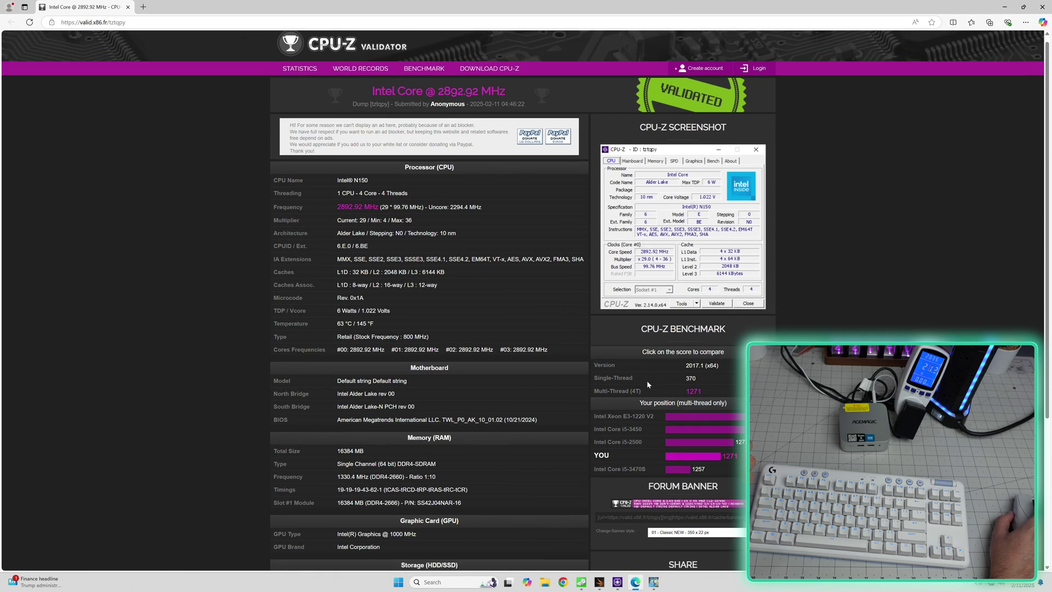
scroll(659, 395, down, 1)
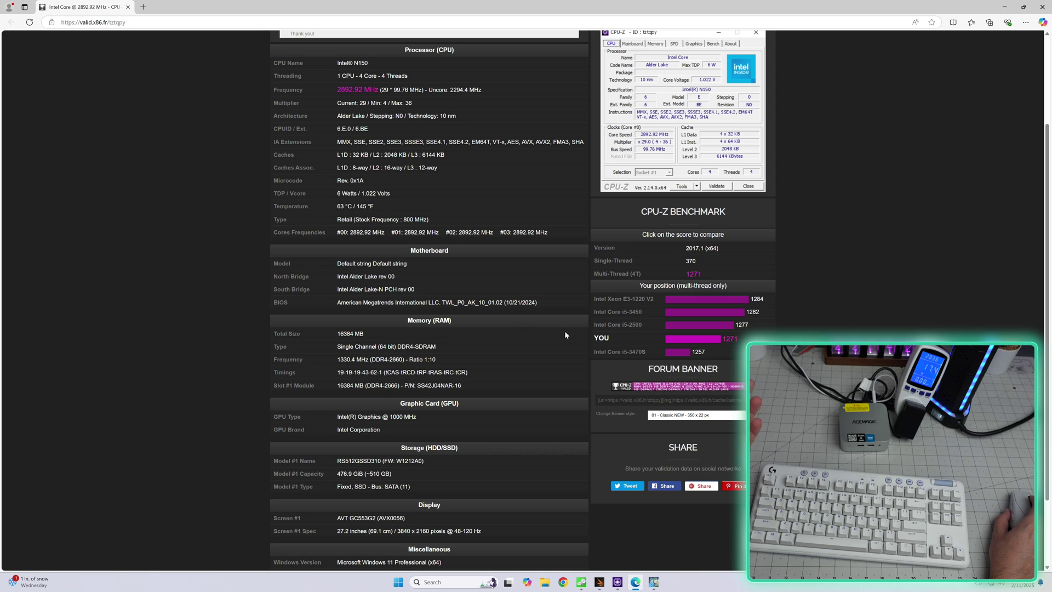
drag(356, 104, 457, 367)
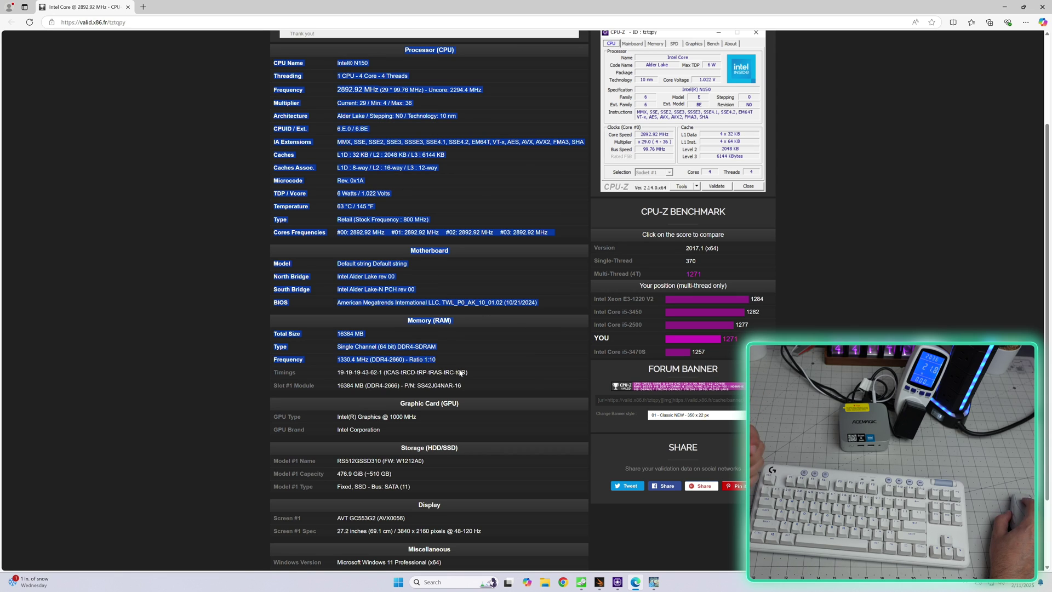
click(460, 372)
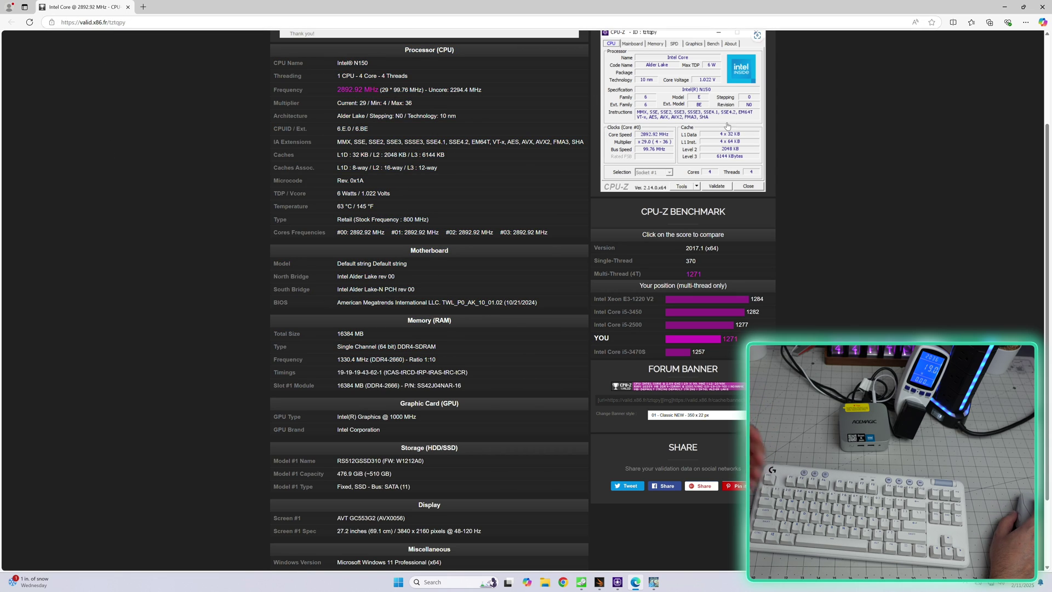
scroll(937, 251, up, 3)
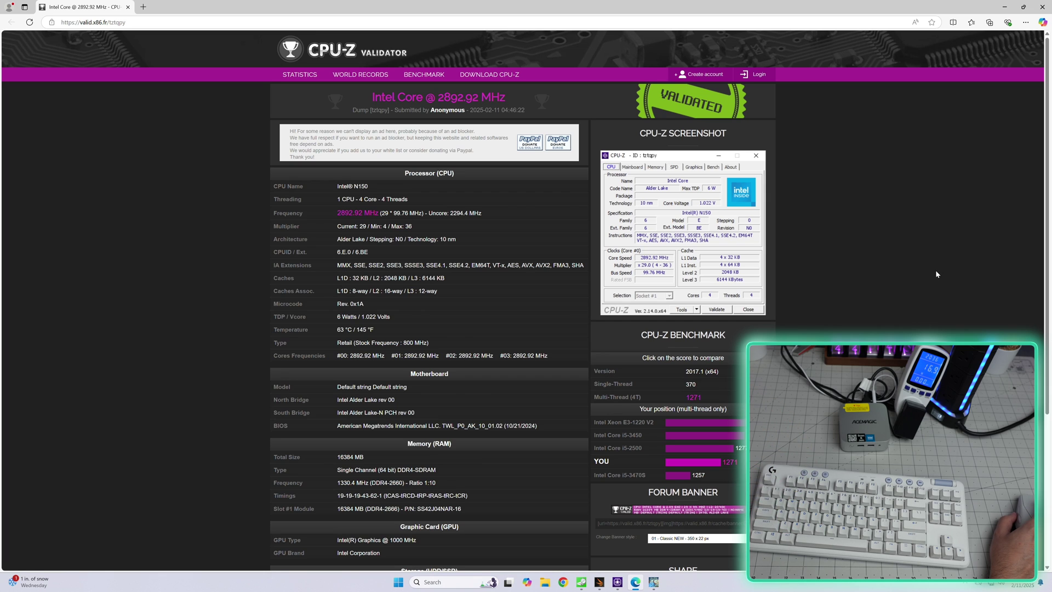
click(1042, 8)
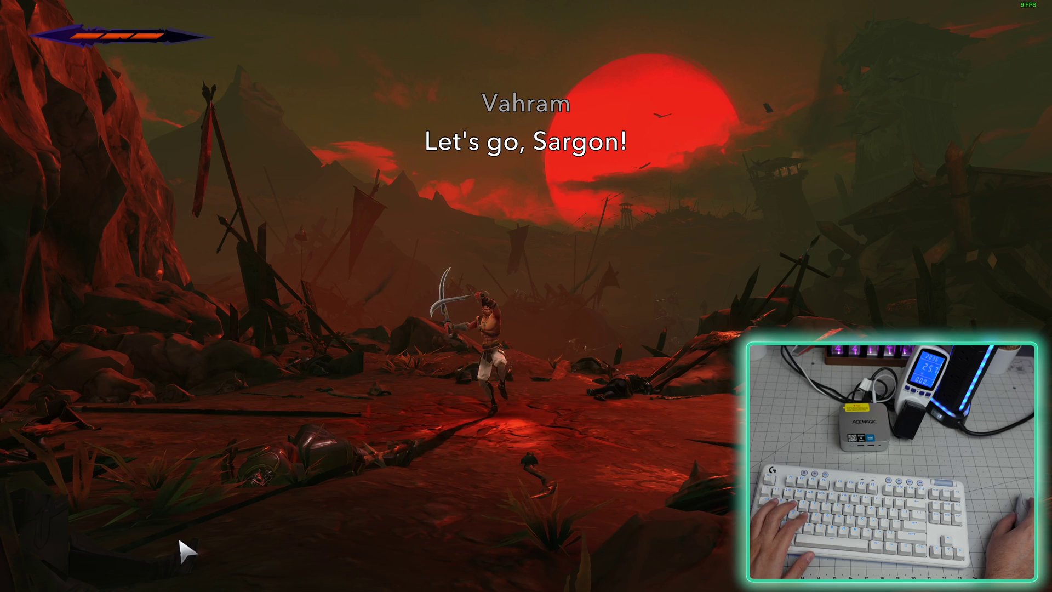
Run, jump and slash with Sargon rightward across the red-sun battlefield onto the wreckage
key(d)
key(space)
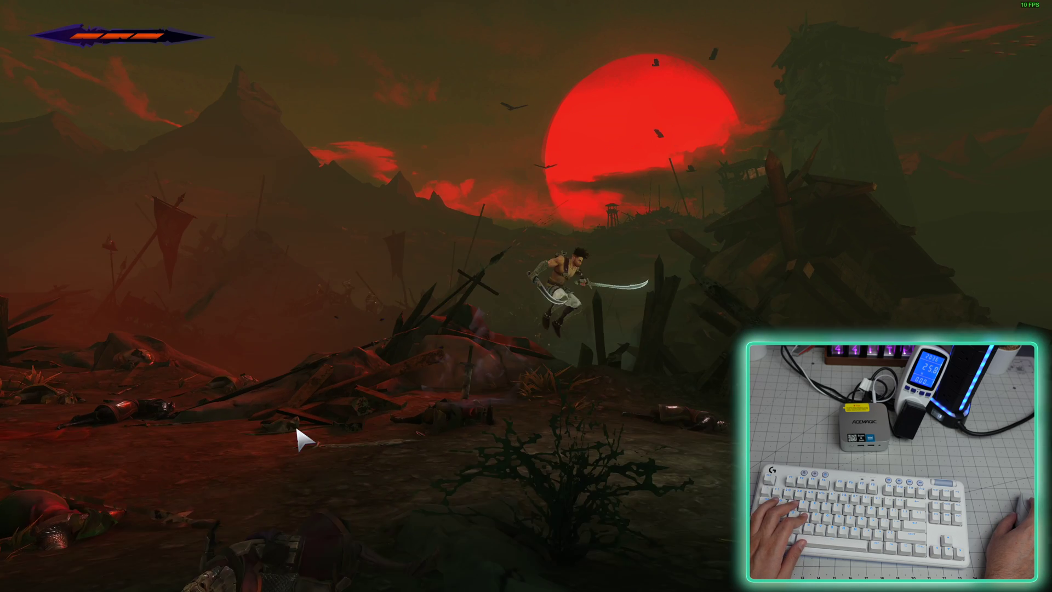
click(300, 438)
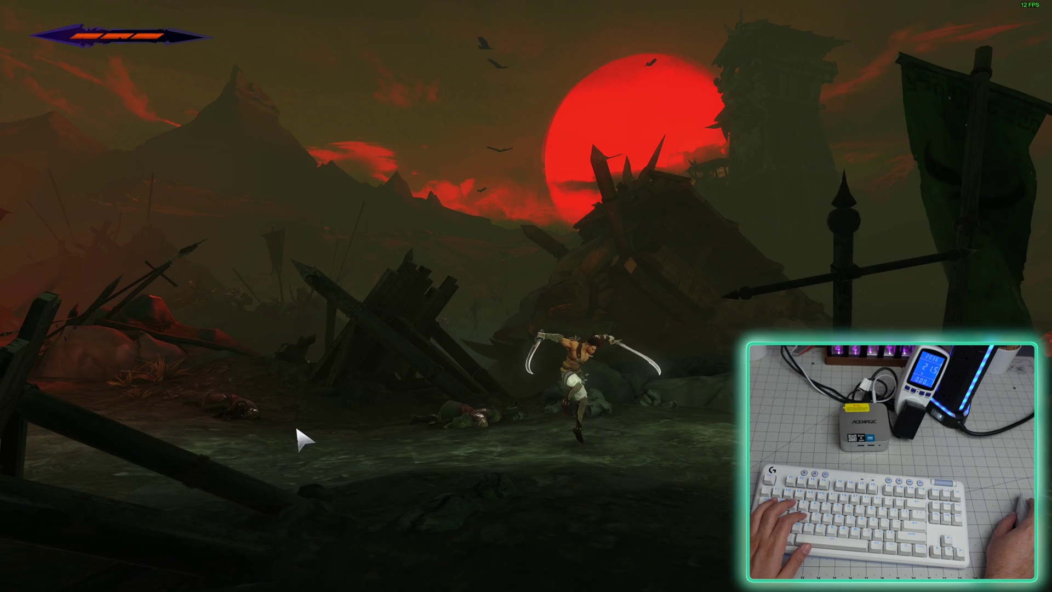
key(d)
key(space)
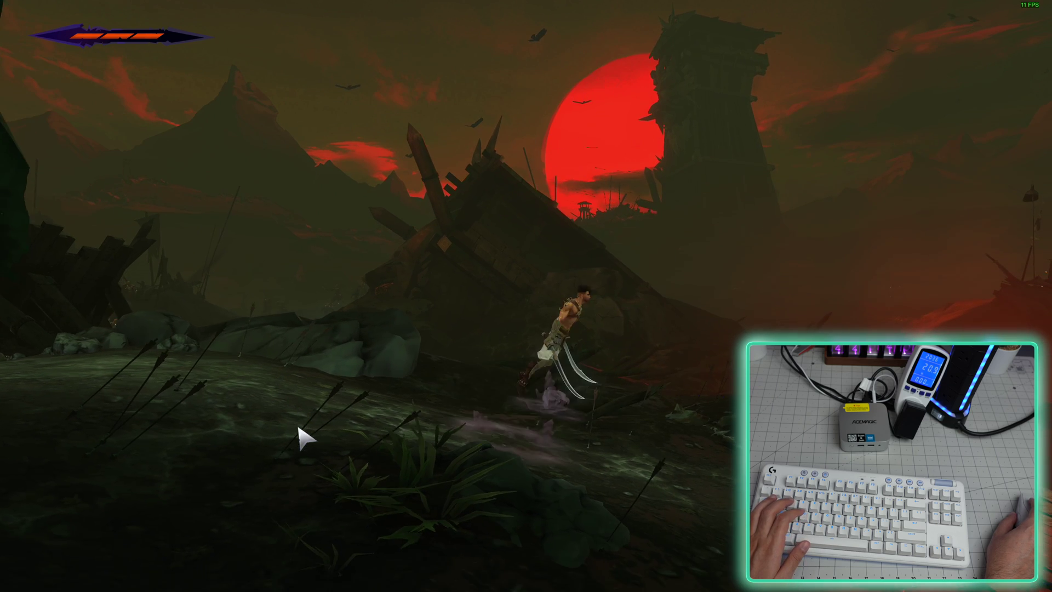
key(space)
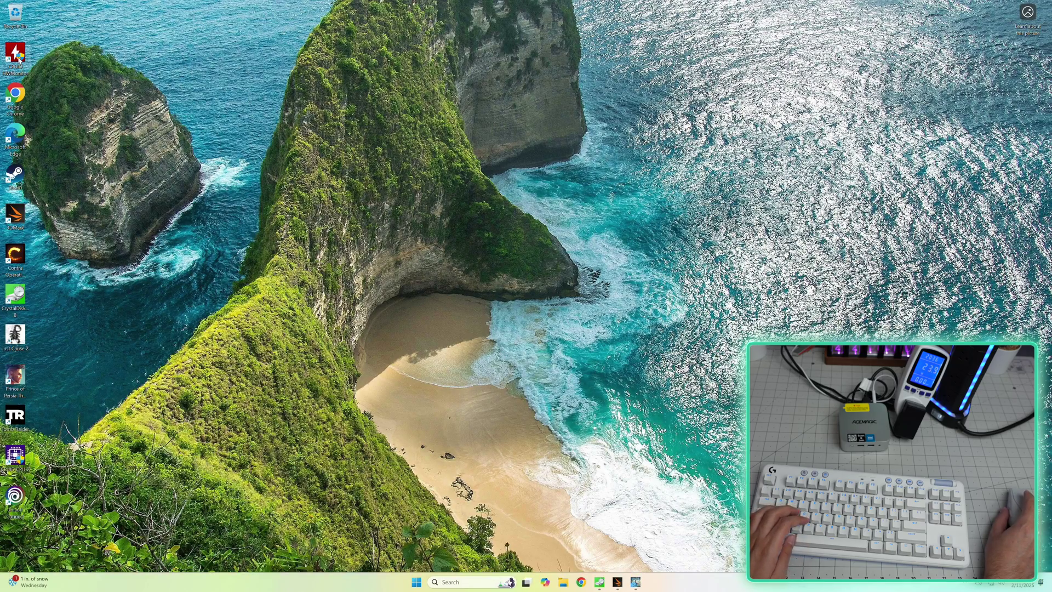
Launch HWMonitor and scroll through the N150's temperature, power and clock readings
double_click(15, 55)
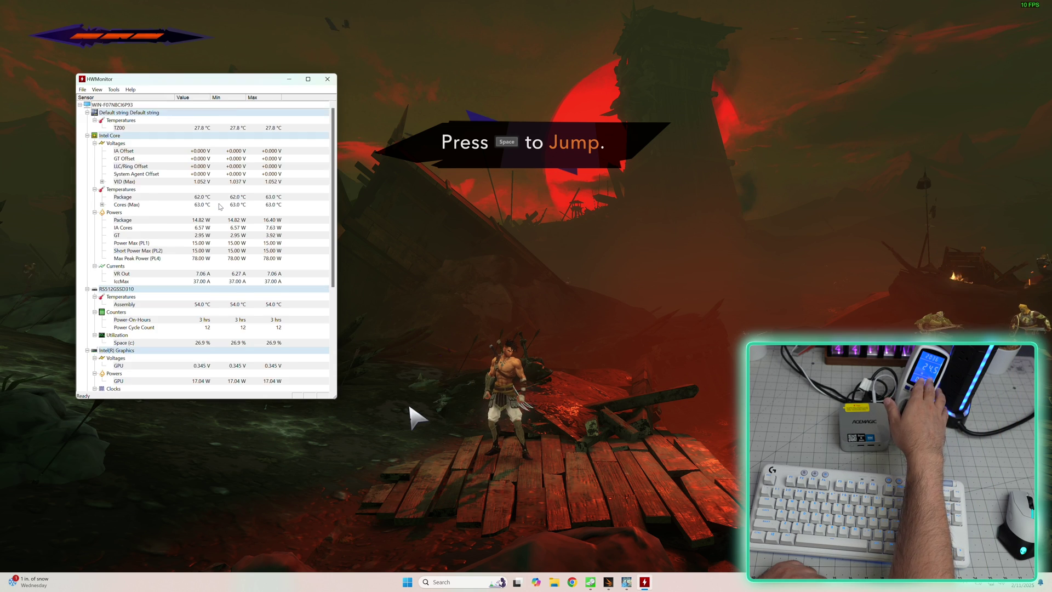
scroll(219, 206, down, 3)
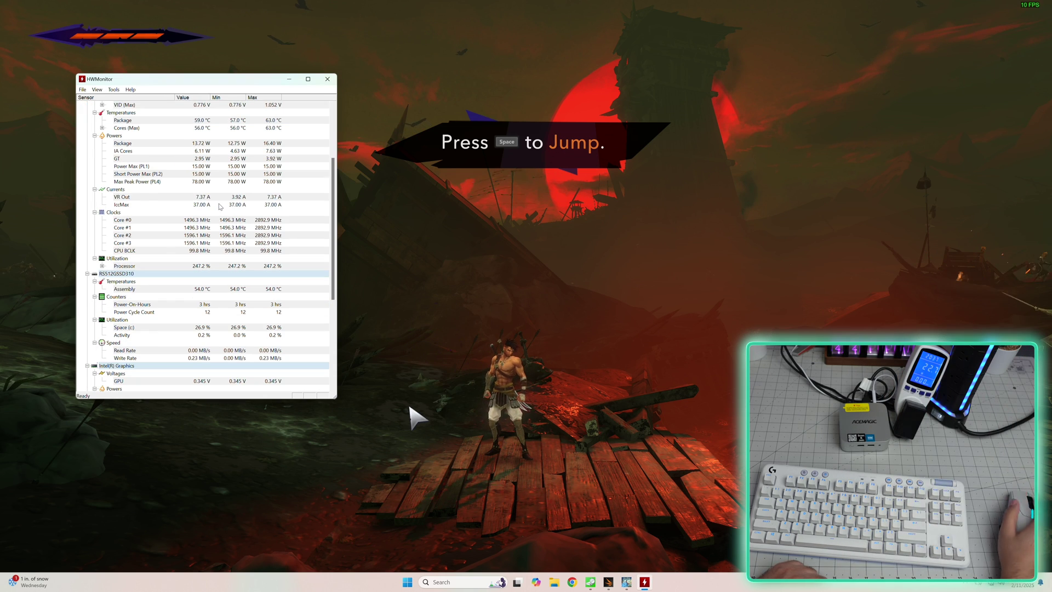
scroll(236, 252, up, 4)
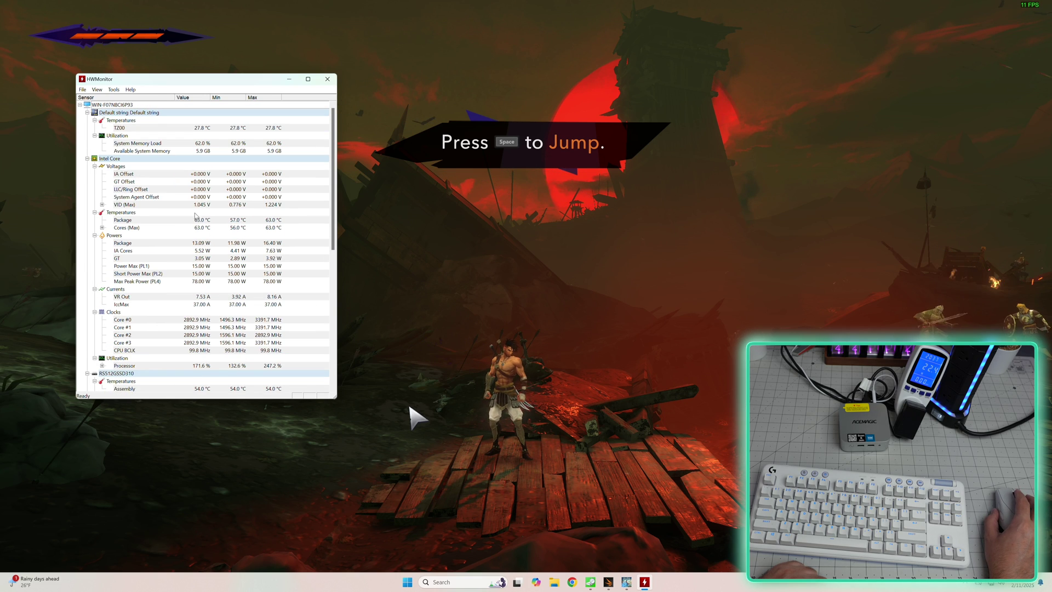
scroll(219, 127, down, 5)
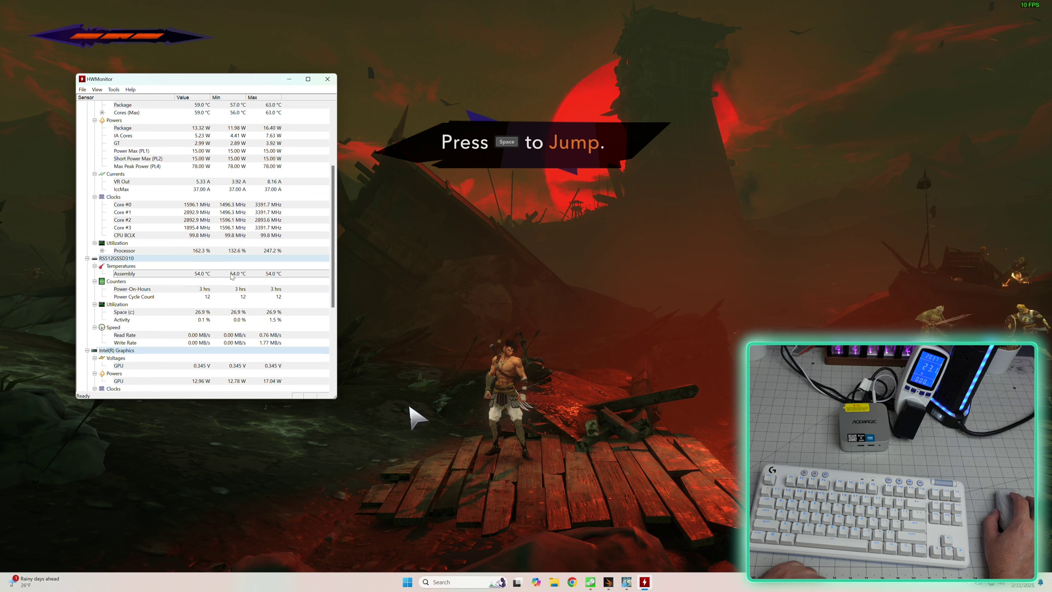
scroll(231, 275, up, 5)
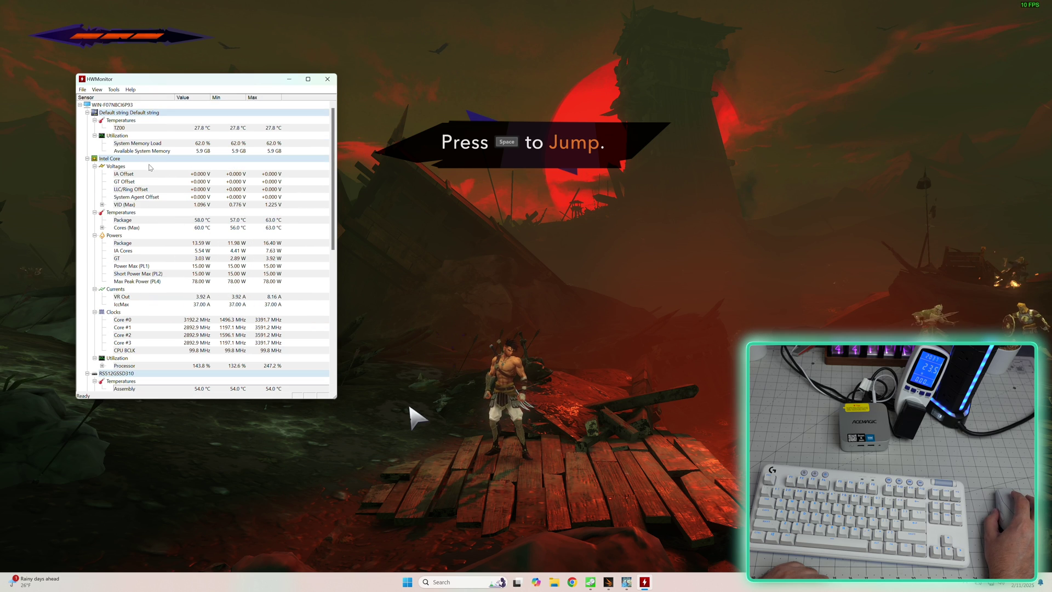
click(205, 223)
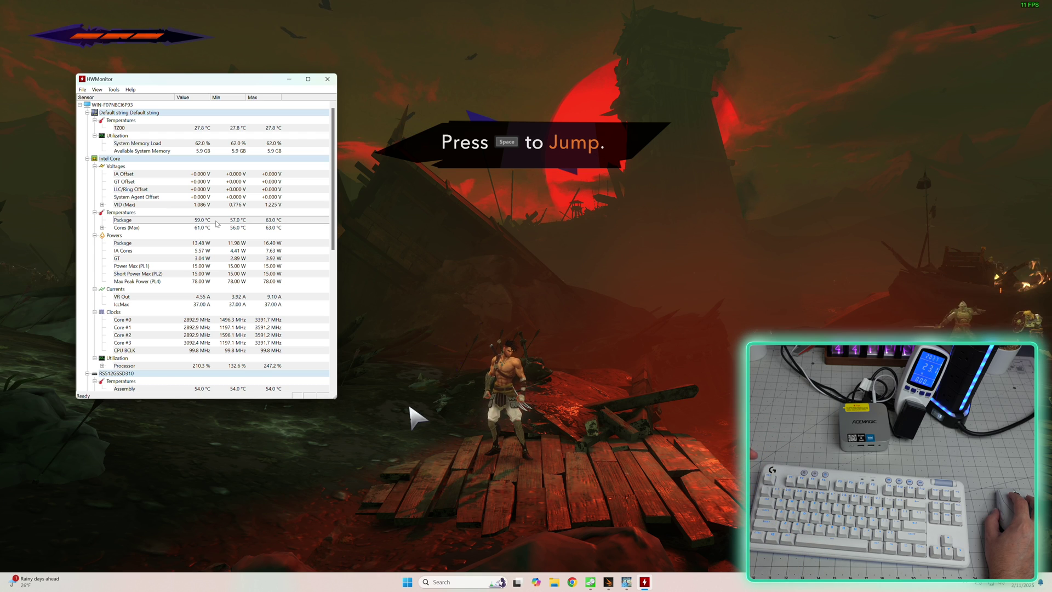
Back in the game, fight the enemies by the cart, then wall-run and leap out of the trench
click(415, 419)
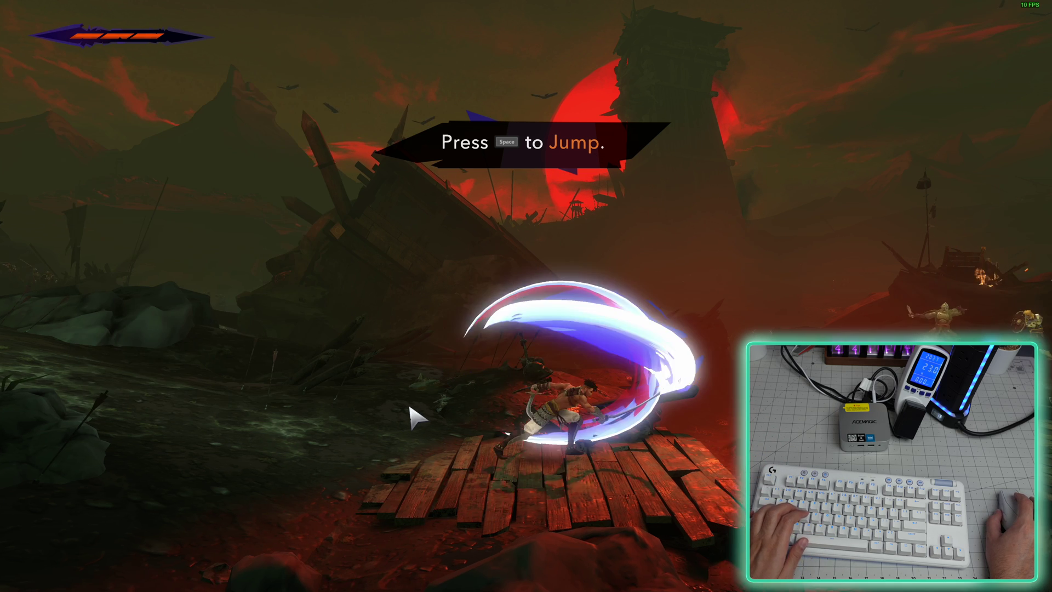
key(space)
key(d)
click(329, 428)
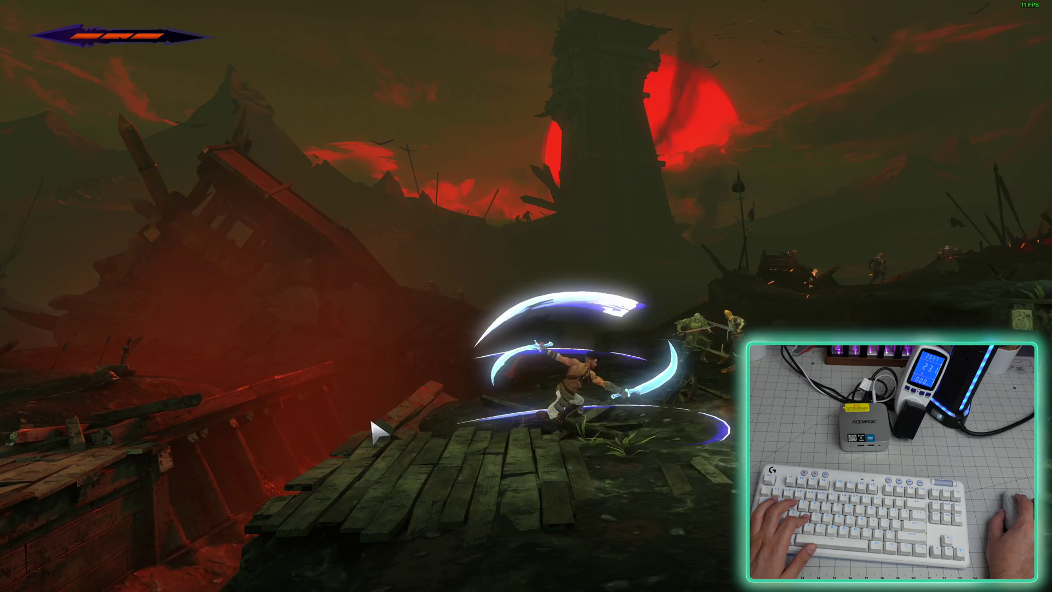
click(451, 433)
click(452, 434)
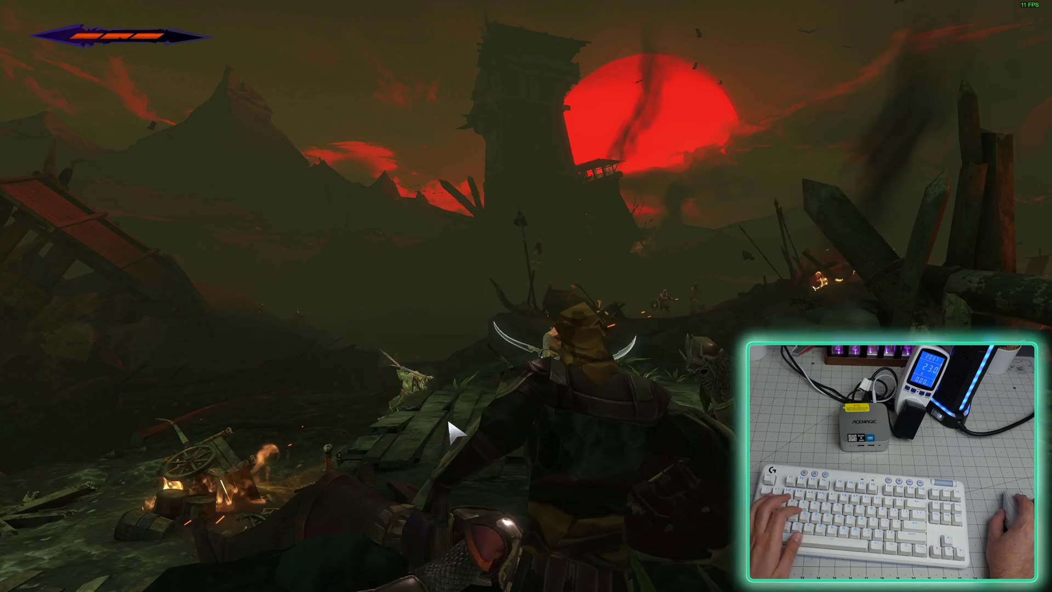
click(454, 431)
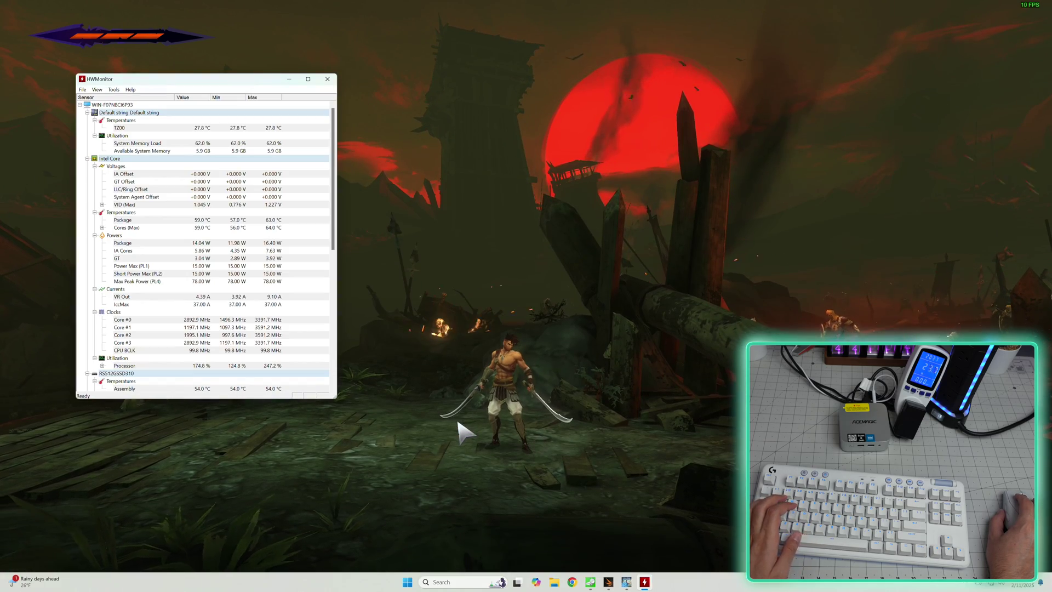
click(459, 432)
key(d)
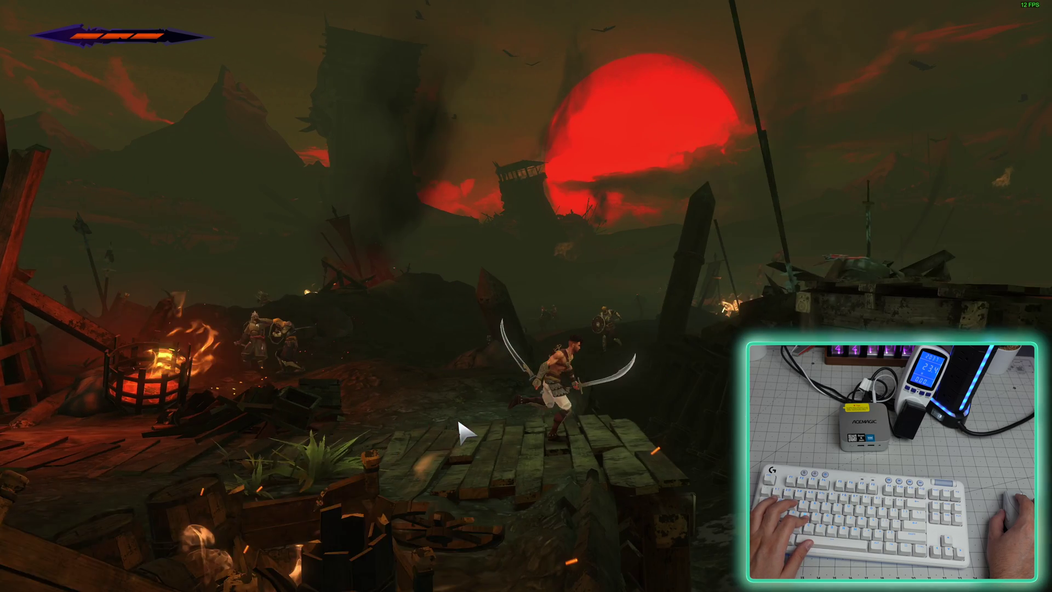
key(space)
key(space)
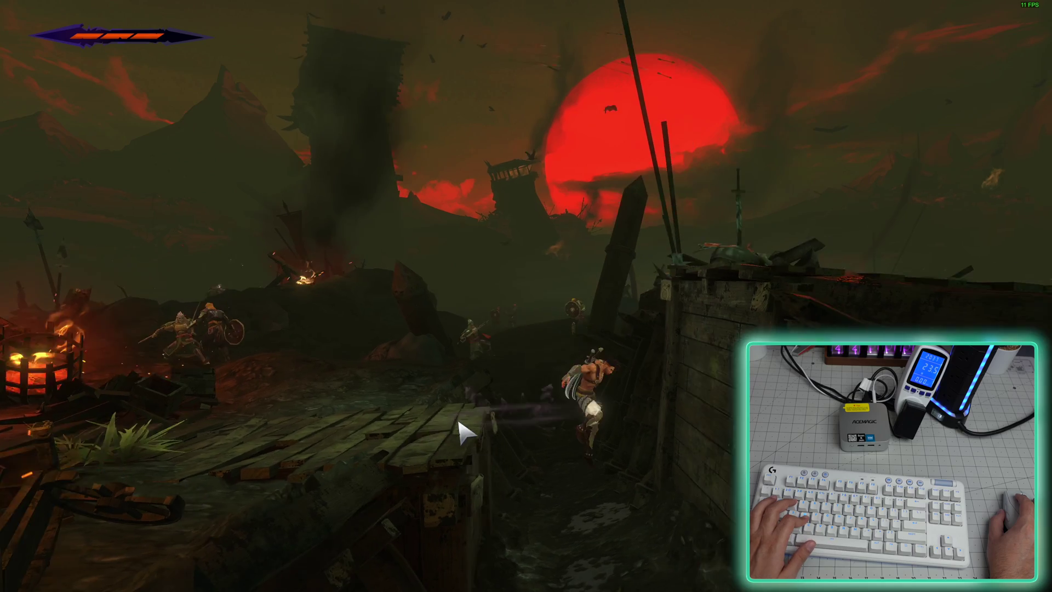
key(a)
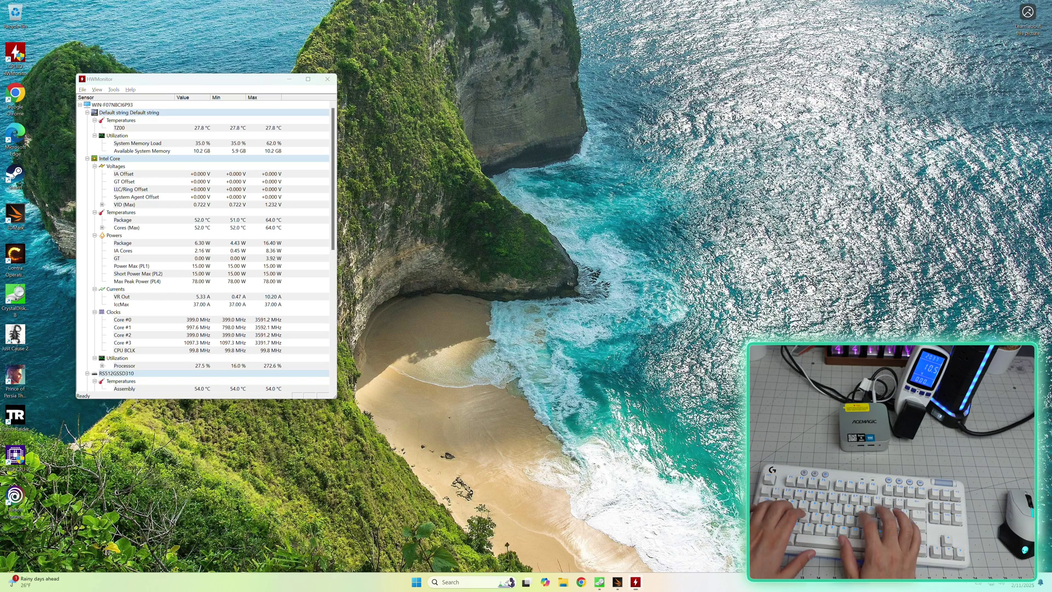
Check the Display settings at 3840 × 2160 and 150% scale, then close Settings
key(super)
text(display)
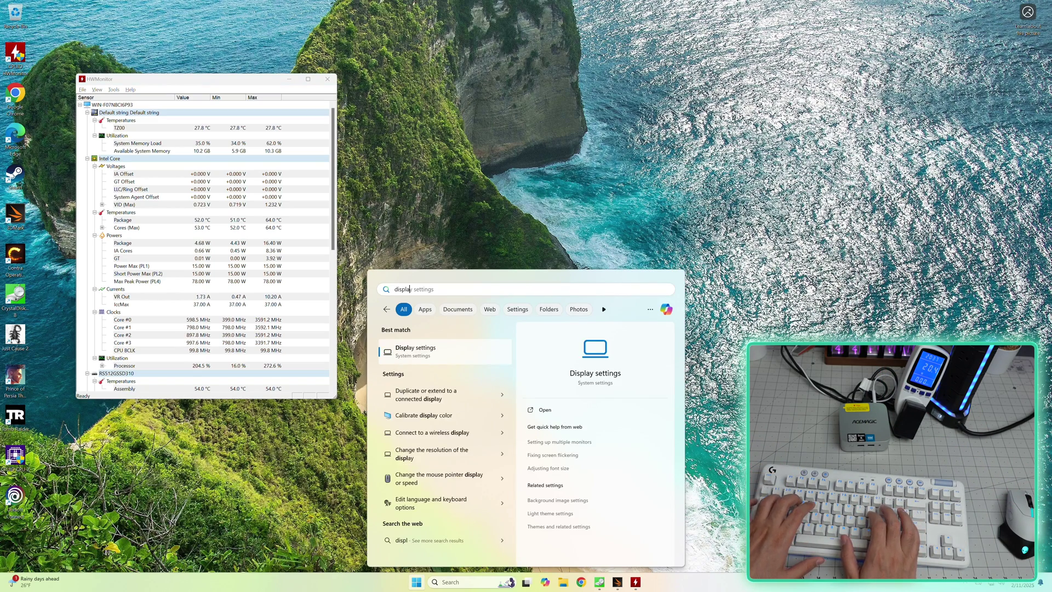
key(Return)
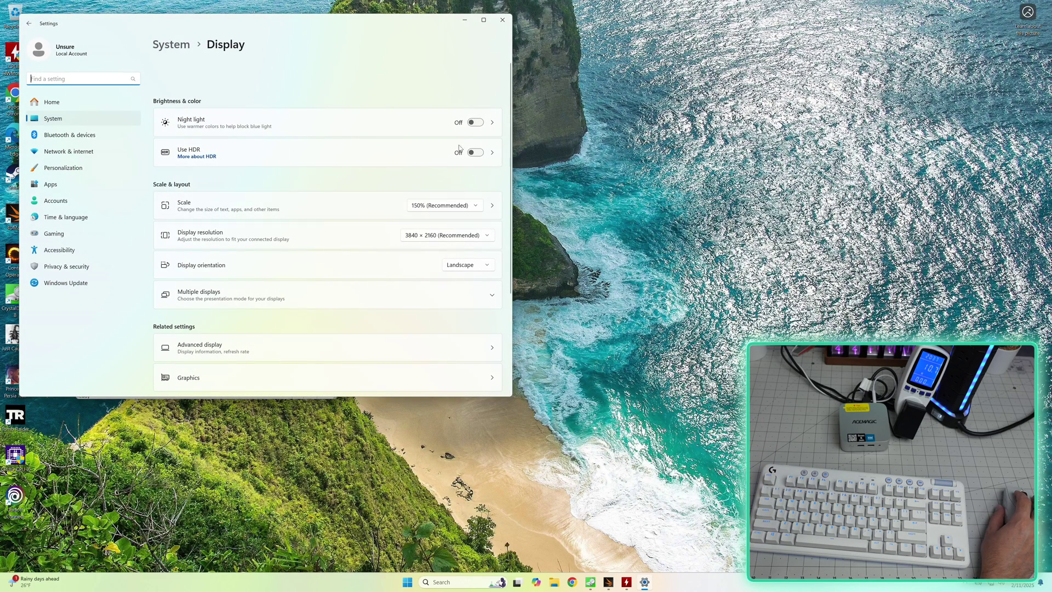
click(501, 20)
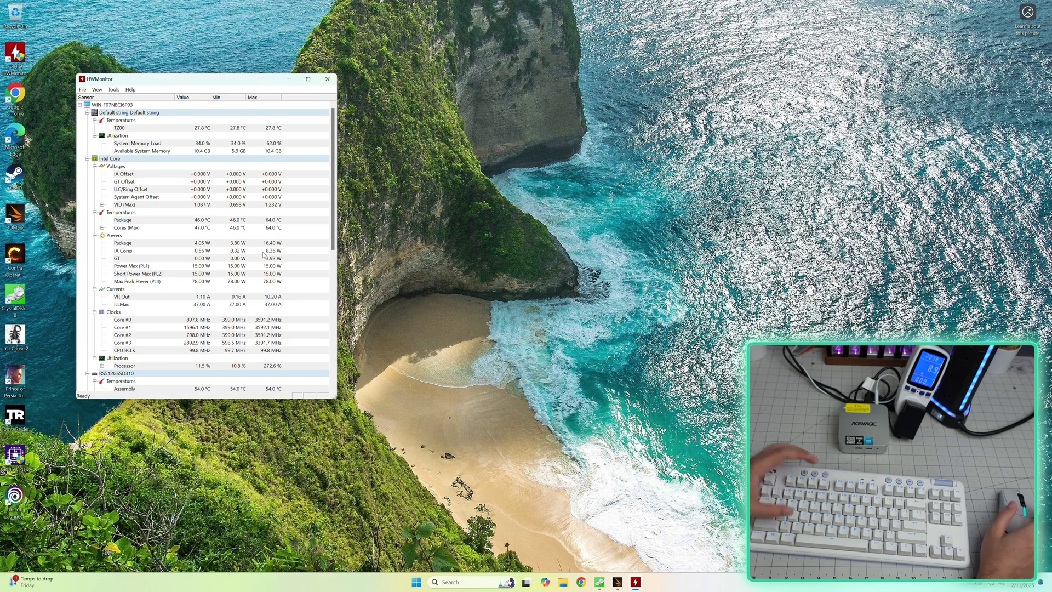
Close HWMonitor and bring up the shutdown dialog with Restart selected
click(169, 202)
key(alt+F4)
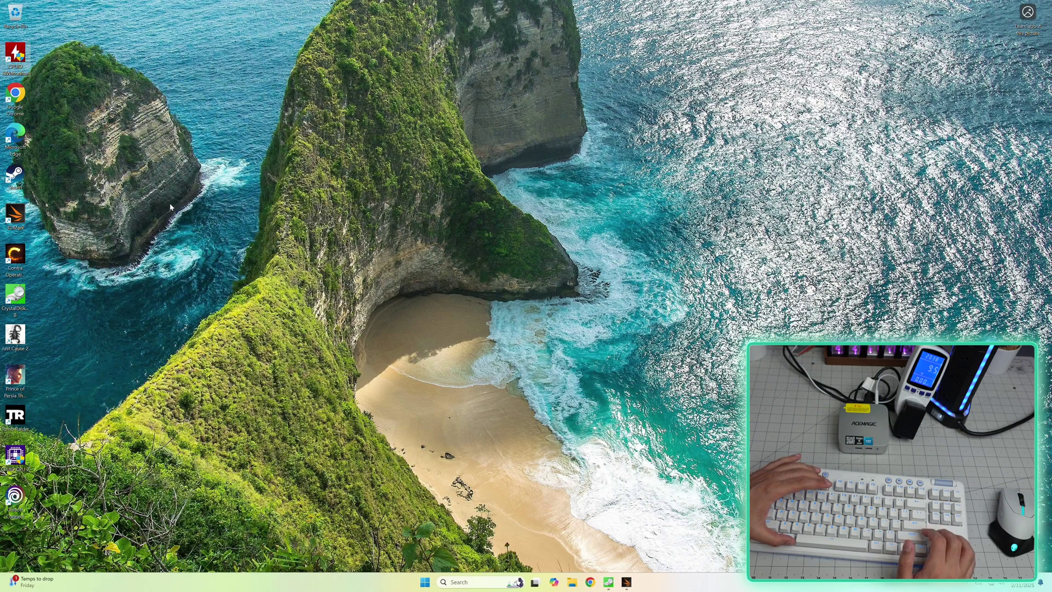
key(alt+F4)
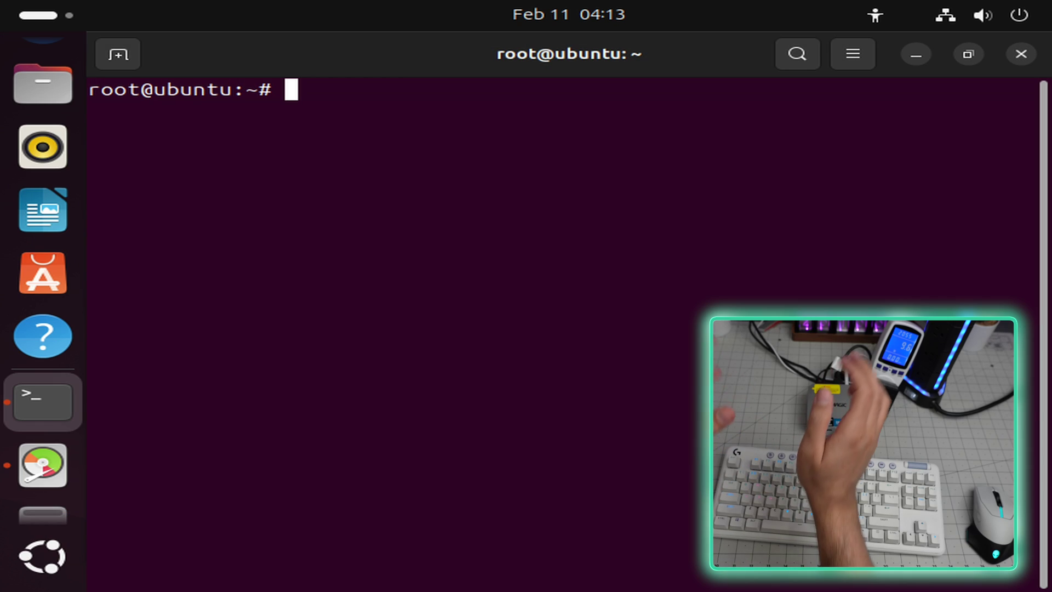
Run neofetch at the root prompt to show the Ubuntu 24.04 LTS system summary
text(ne)
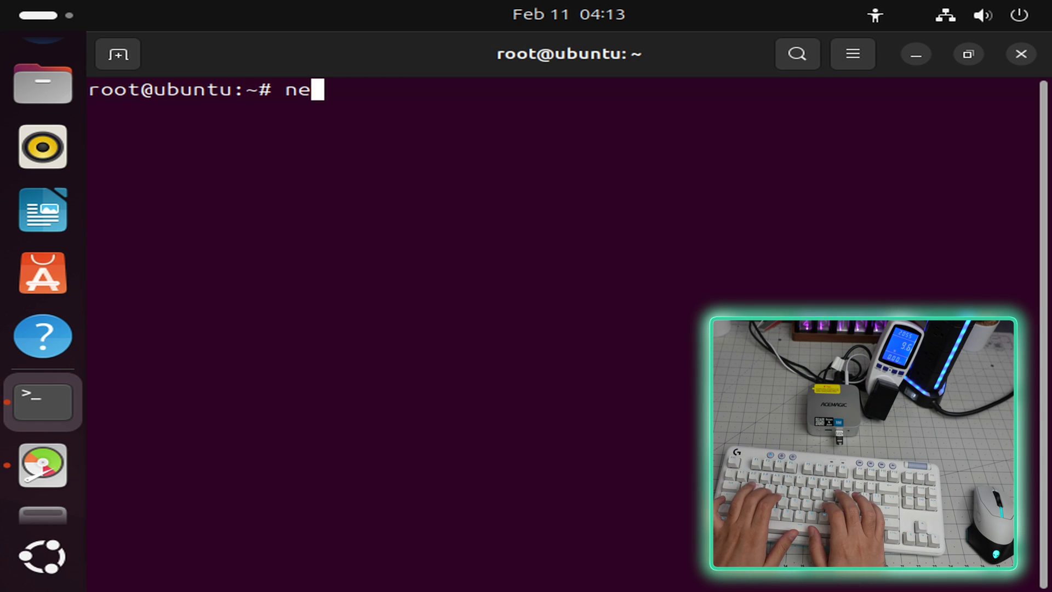
text(ofetch)
key(Return)
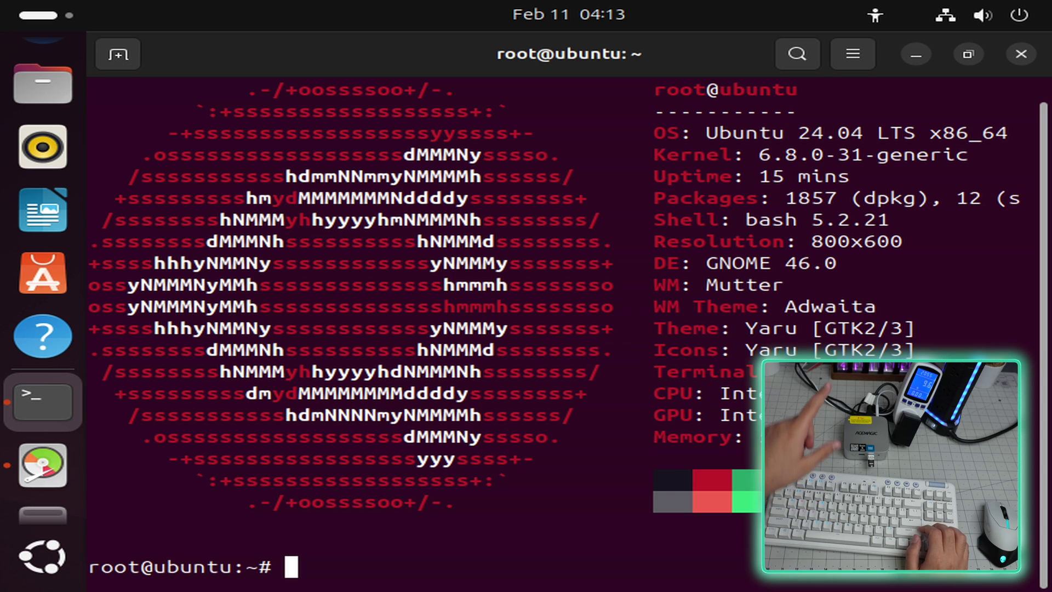
Rerun the 30-second stress-ng matrixprod test on 4 CPUs from command history
key(Up)
key(Up)
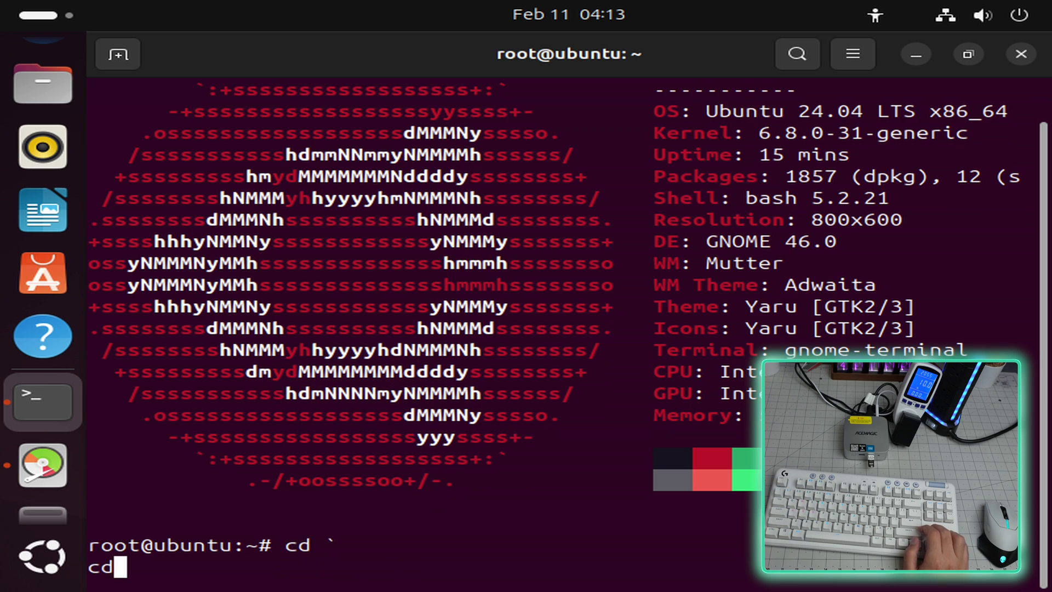
key(Up)
key(Return)
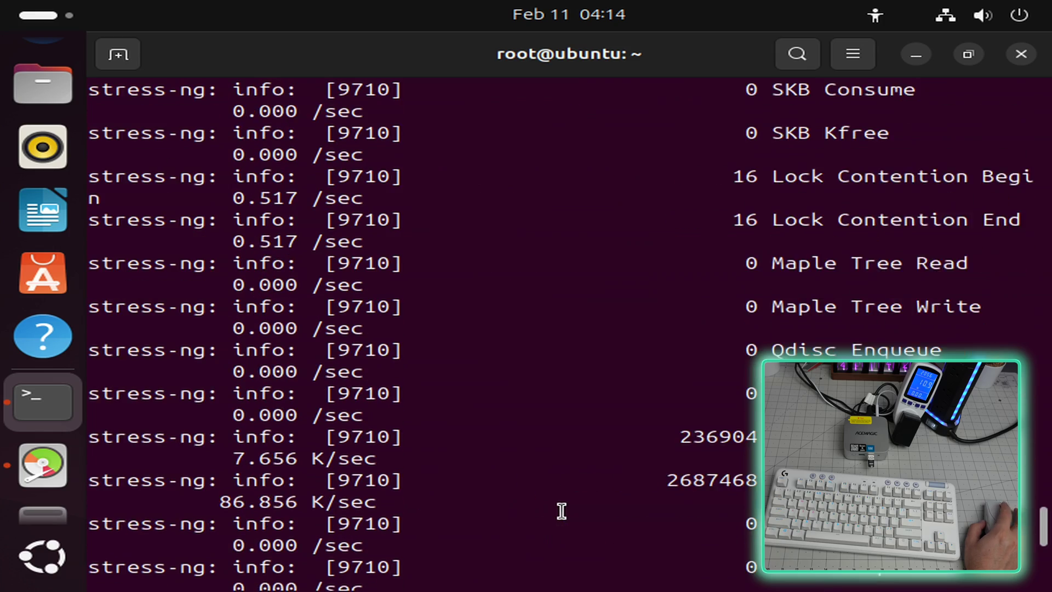
Scroll back to the stress-ng metrics and highlight the 910.02 bogo ops/s and 107851 bogo ops figures
scroll(561, 510, up, 15)
scroll(561, 510, up, 20)
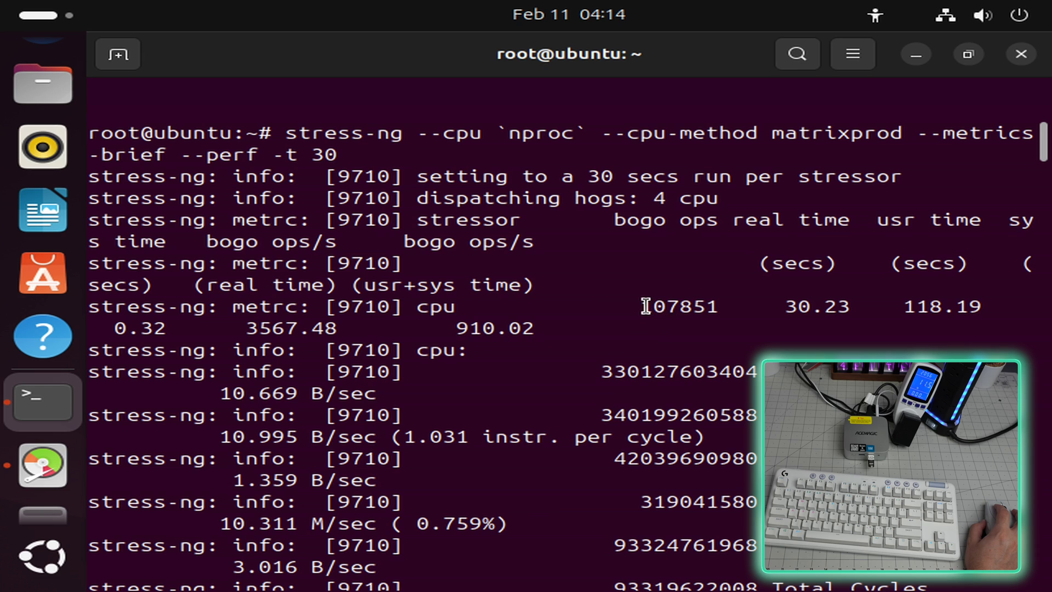
click(717, 305)
drag(510, 331, 556, 328)
click(558, 328)
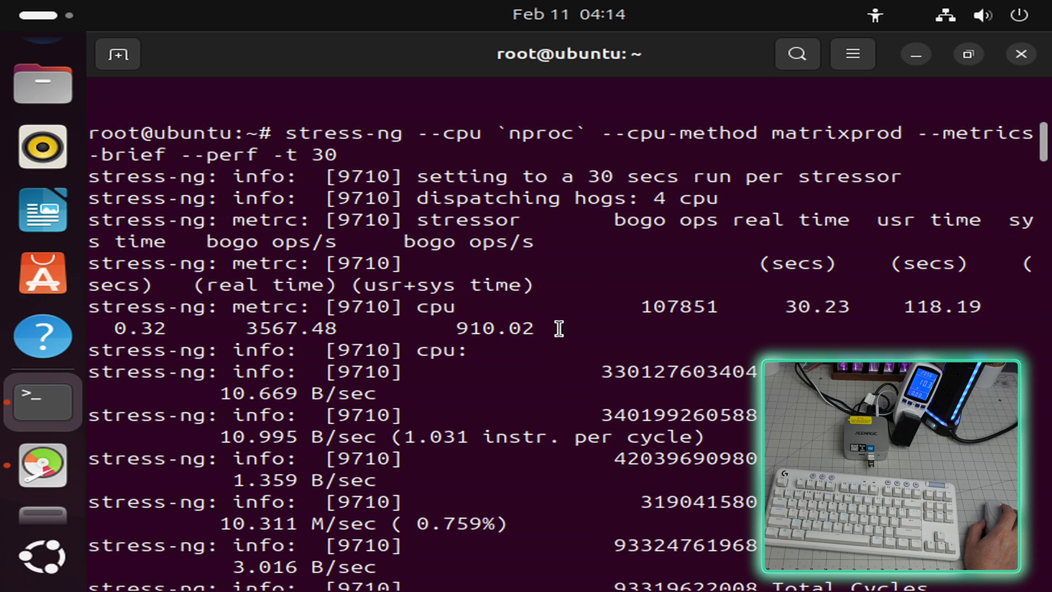
right_click(559, 329)
click(472, 349)
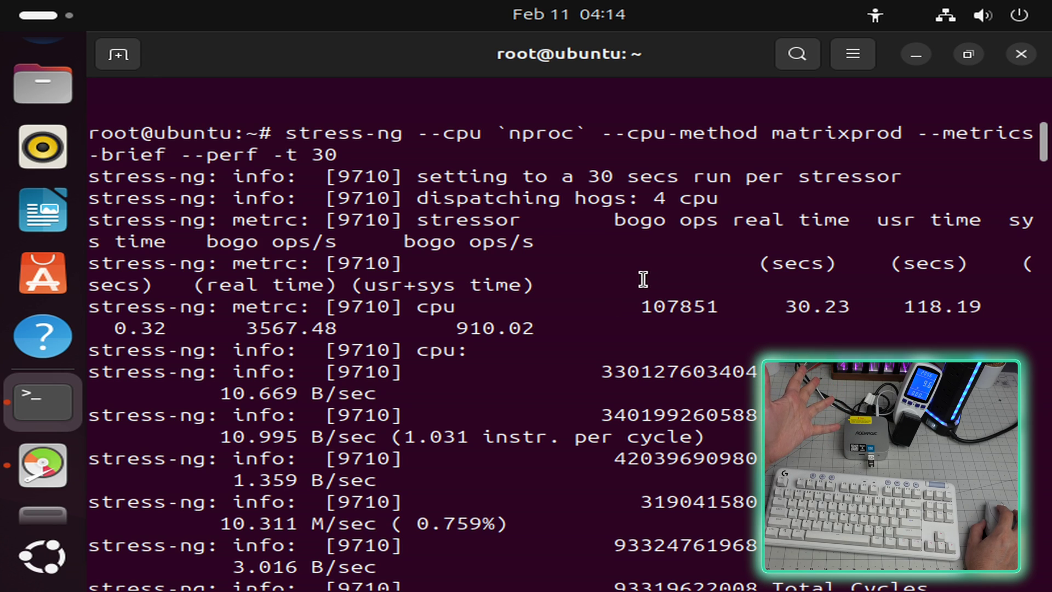
double_click(678, 310)
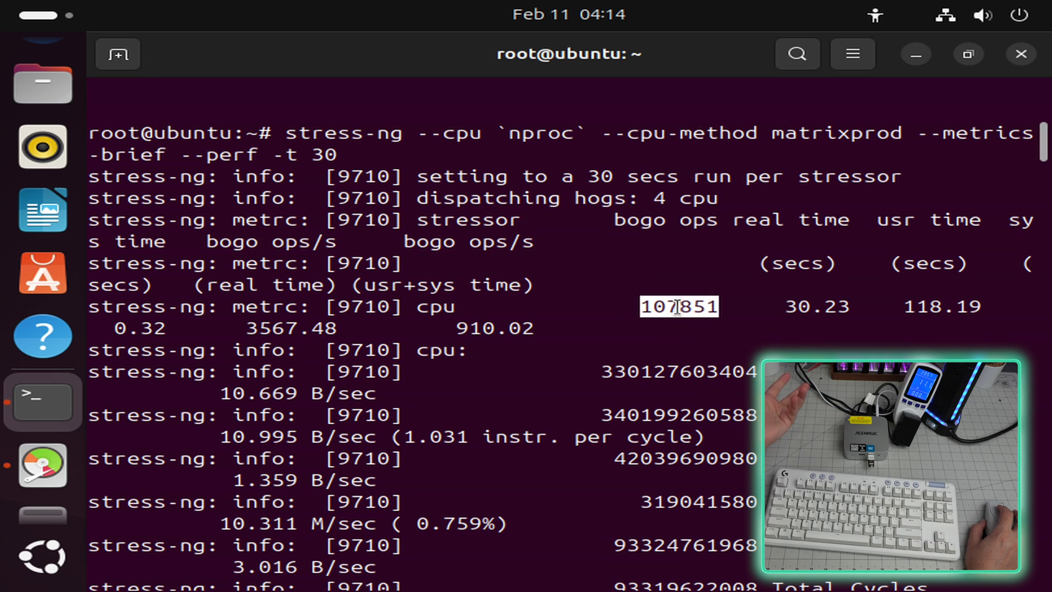
click(685, 307)
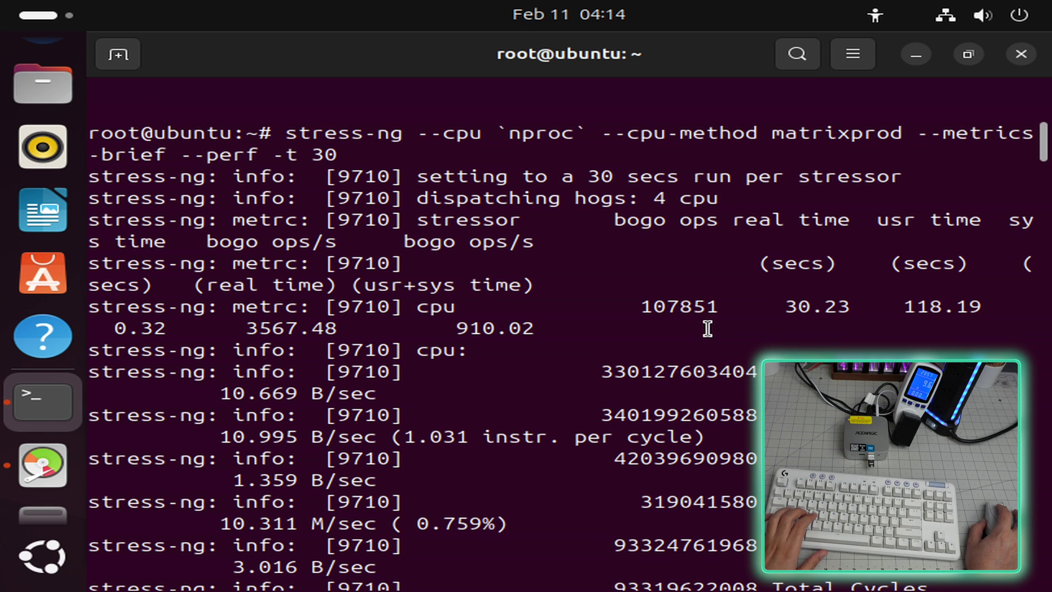
Rerun the iperf3 throughput test from history, reaching 986 Mbits/sec sent and 939 received
text(neofetch)
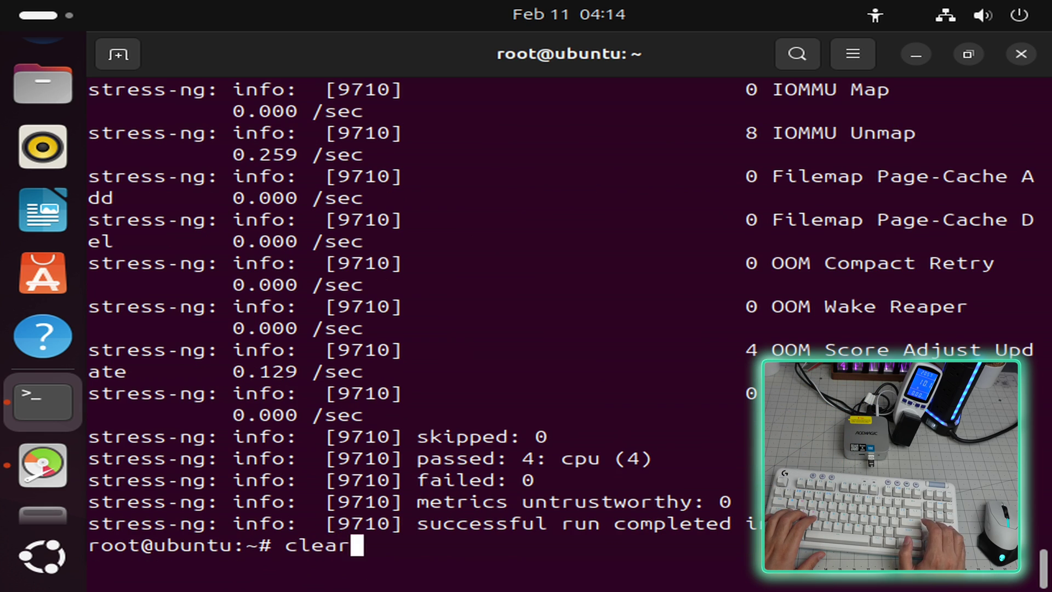
key(Up)
key(Up)
key(Return)
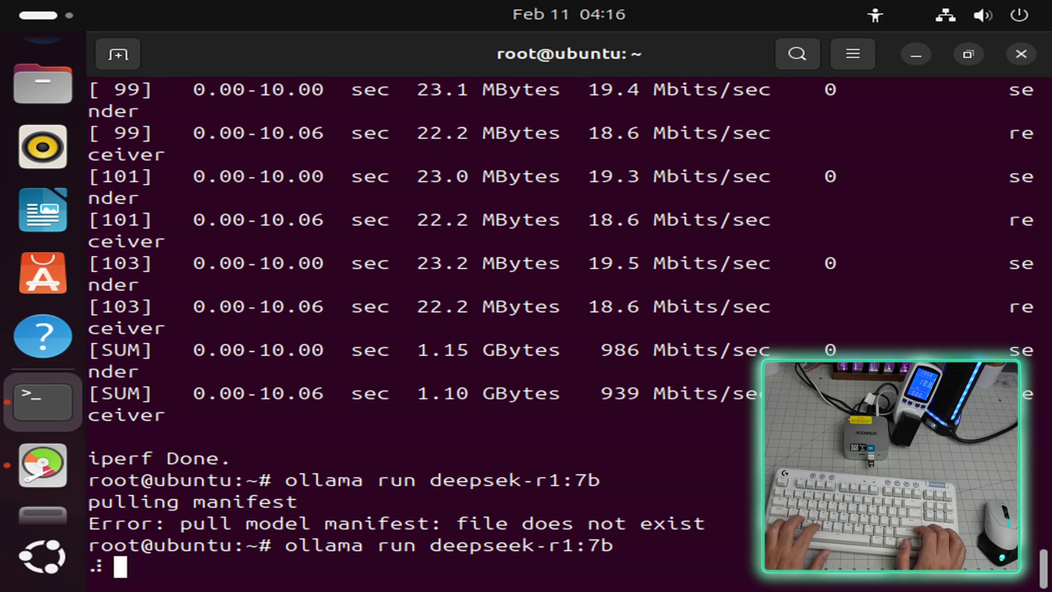
Restart the deepseek-r1:7b ollama run with the --verbose flag for timing stats
key(ctrl+c)
key(Up)
text(--verbose)
key(Return)
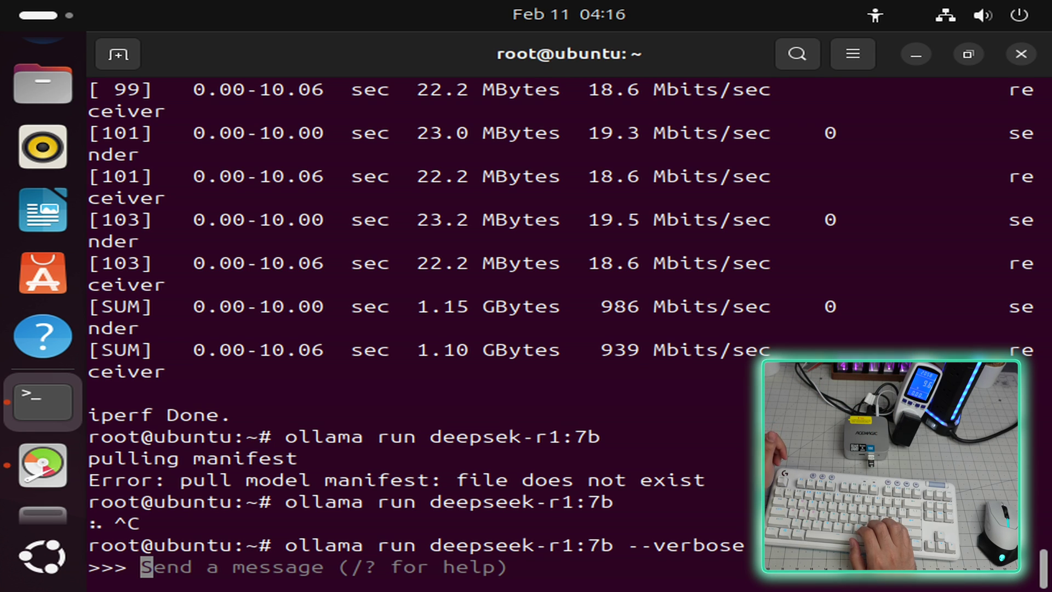
Ask deepseek-r1:7b for a small recursive Fibonacci sample in Python
text(wr)
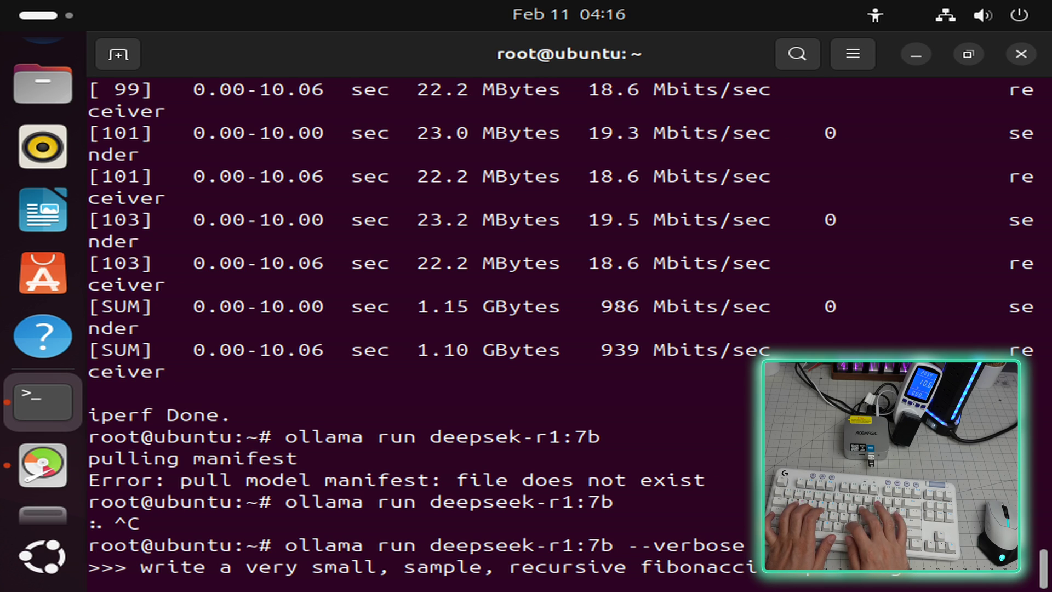
text(in p)
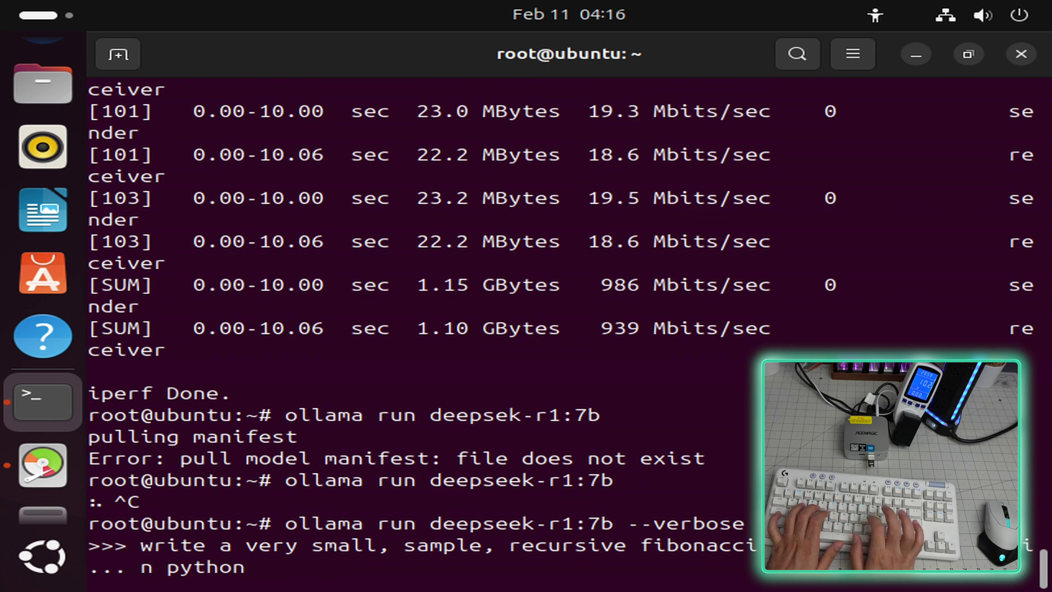
key(Return)
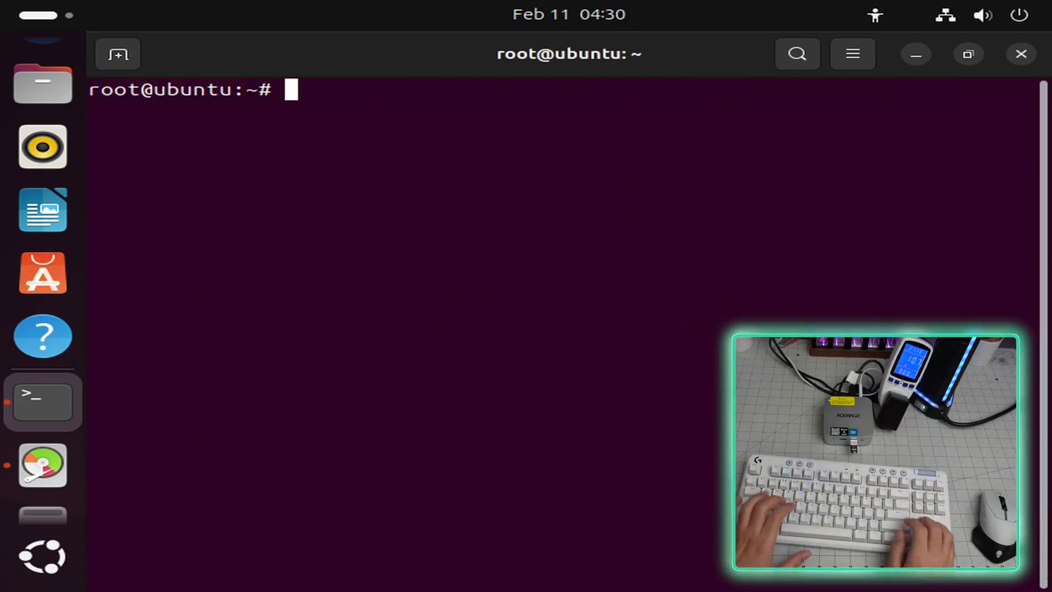
Clear the terminal and relaunch the verbose deepseek-r1:7b session
text(clear)
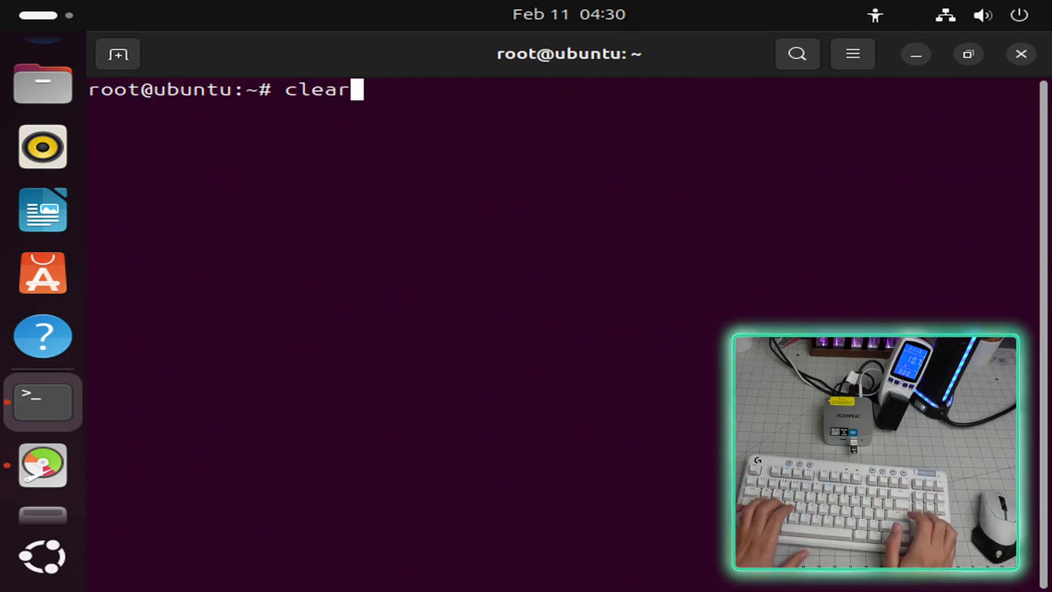
key(Return)
key(Up)
key(Up)
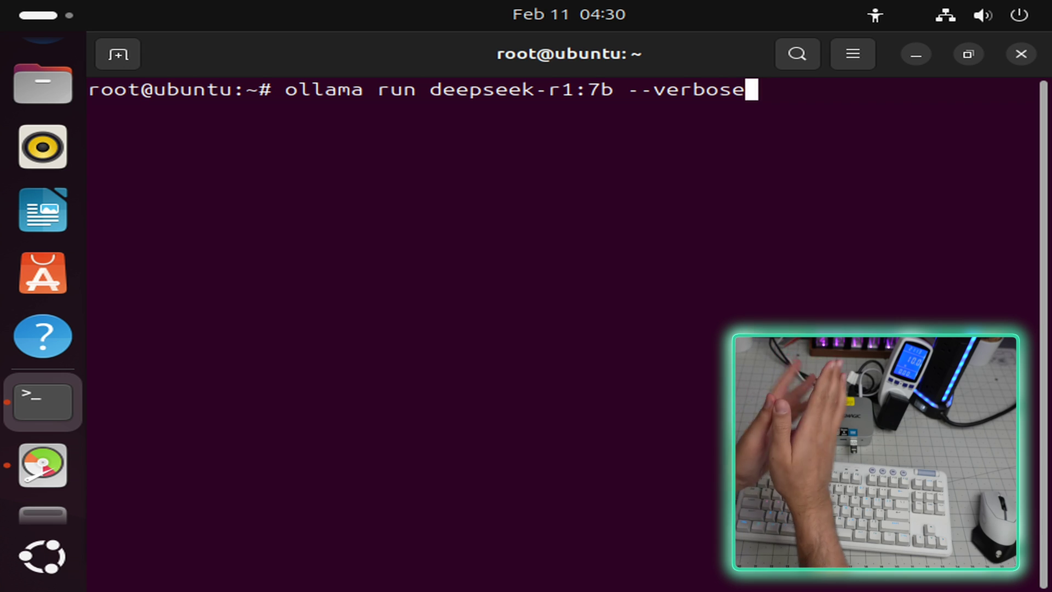
key(Return)
Ask 'a shirt costs $20 after %25 discount, what was the original price?' and highlight the 1.88 tokens/s eval rate
text(a shirt costs $20 after %25 discount, what was the original price?)
key(Return)
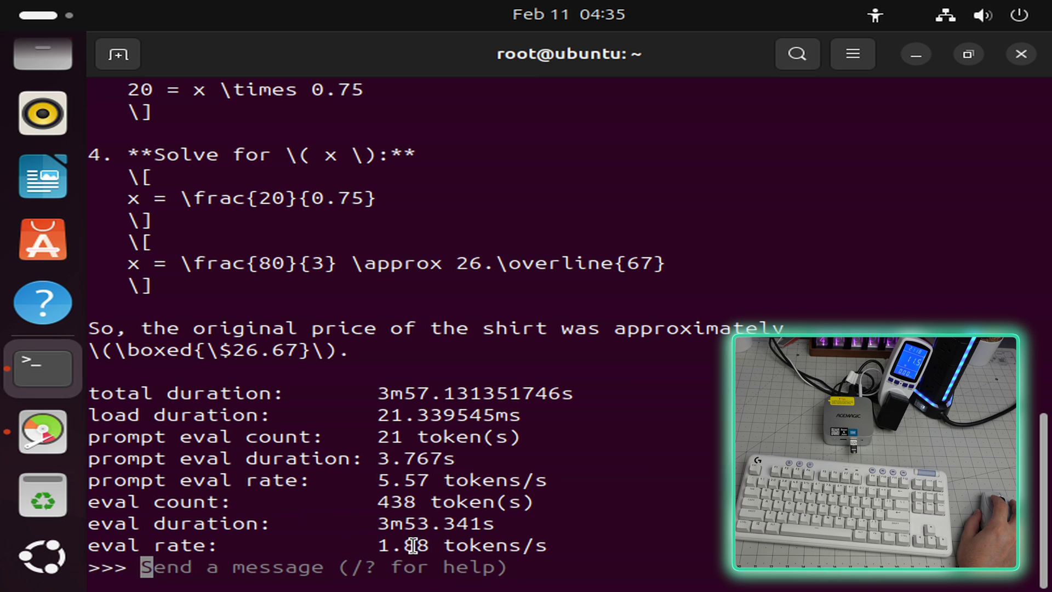
drag(371, 539, 580, 542)
click(582, 543)
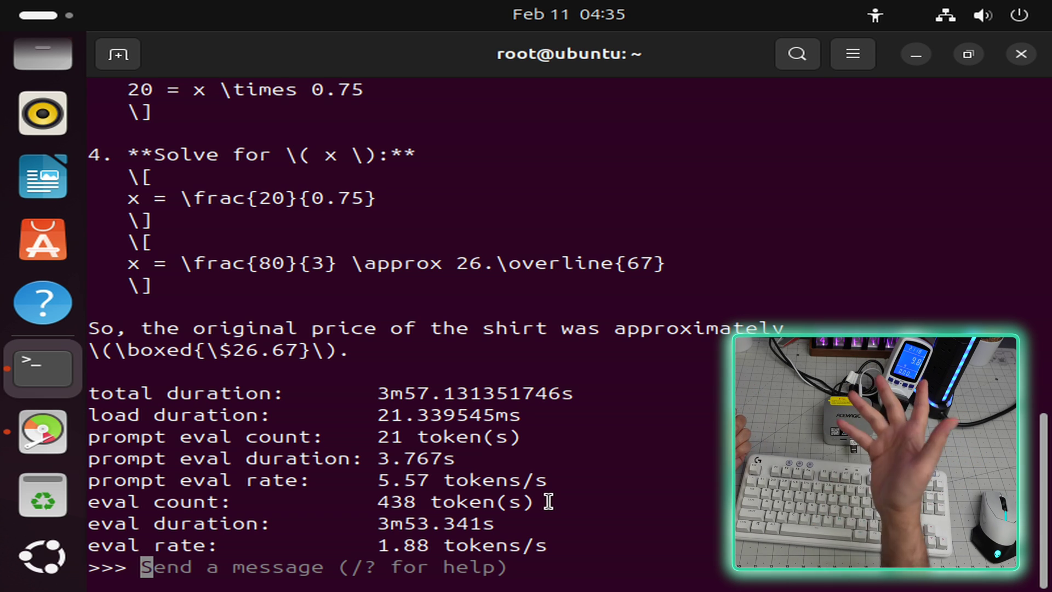
Switch to llama3.1:latest, download it, and ask the same shirt discount question
key(ctrl+d)
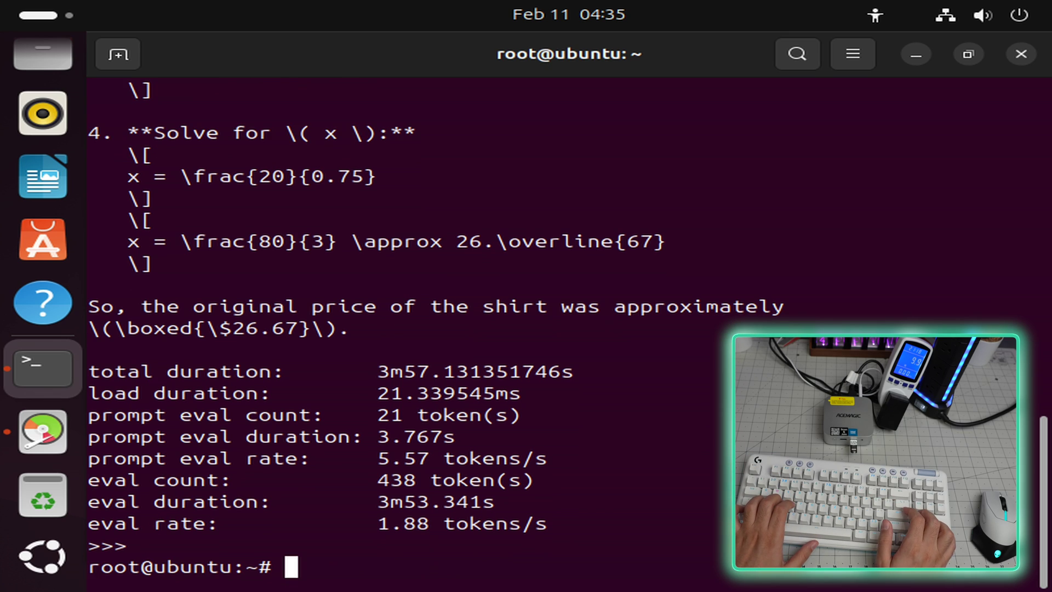
key(Up)
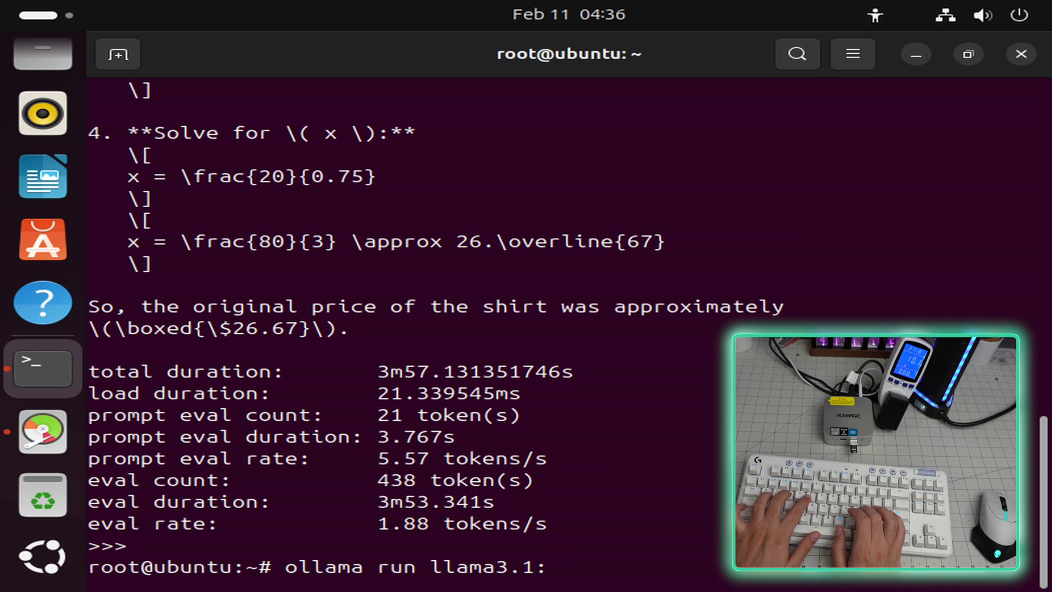
text(tes)
key(Return)
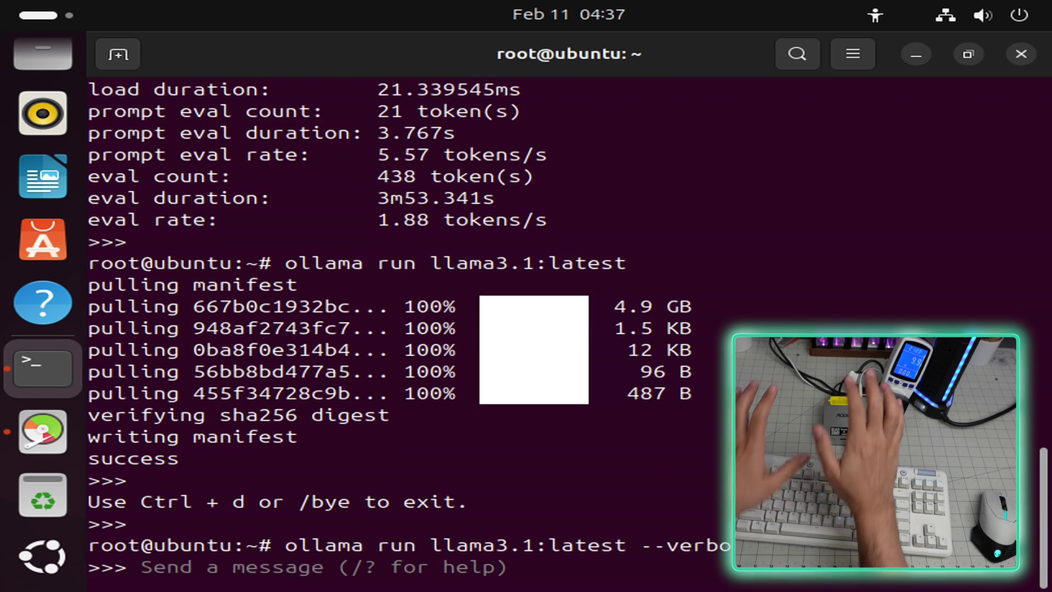
text(a shirt costs $20 after %25 discount, what was the original price?)
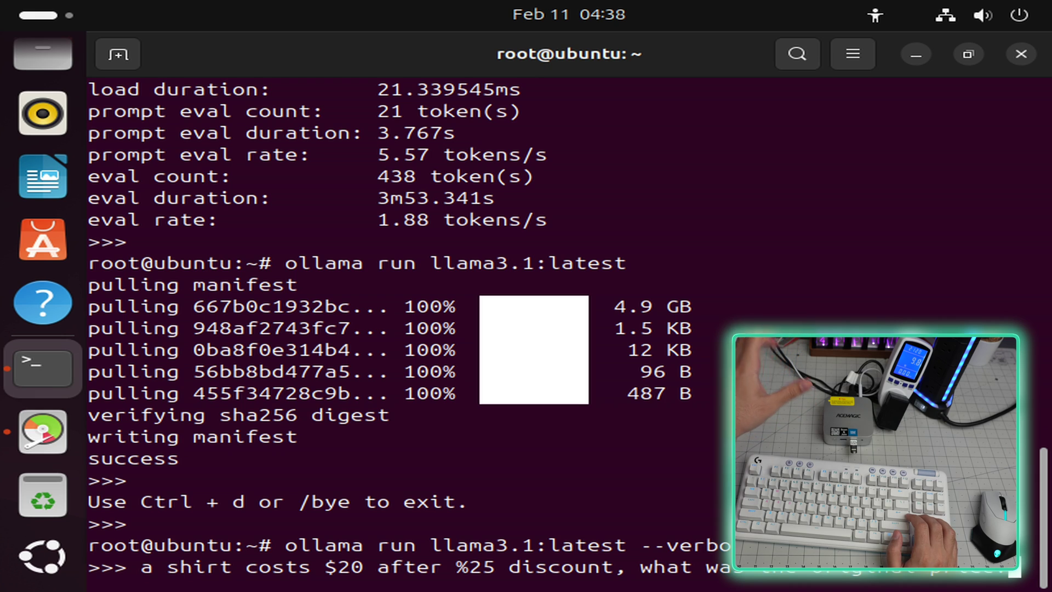
key(Return)
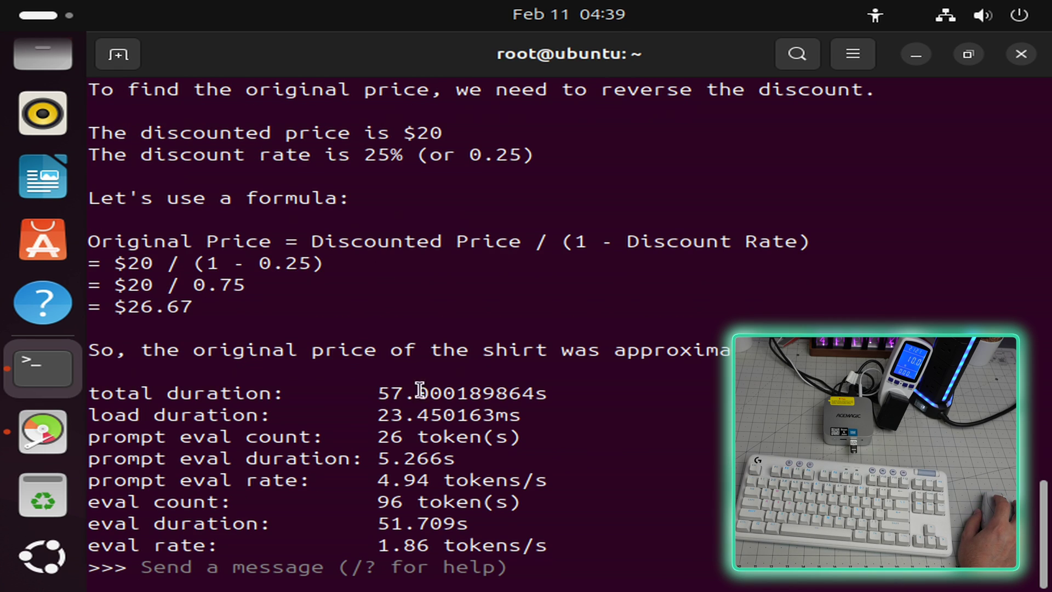
drag(540, 545, 404, 550)
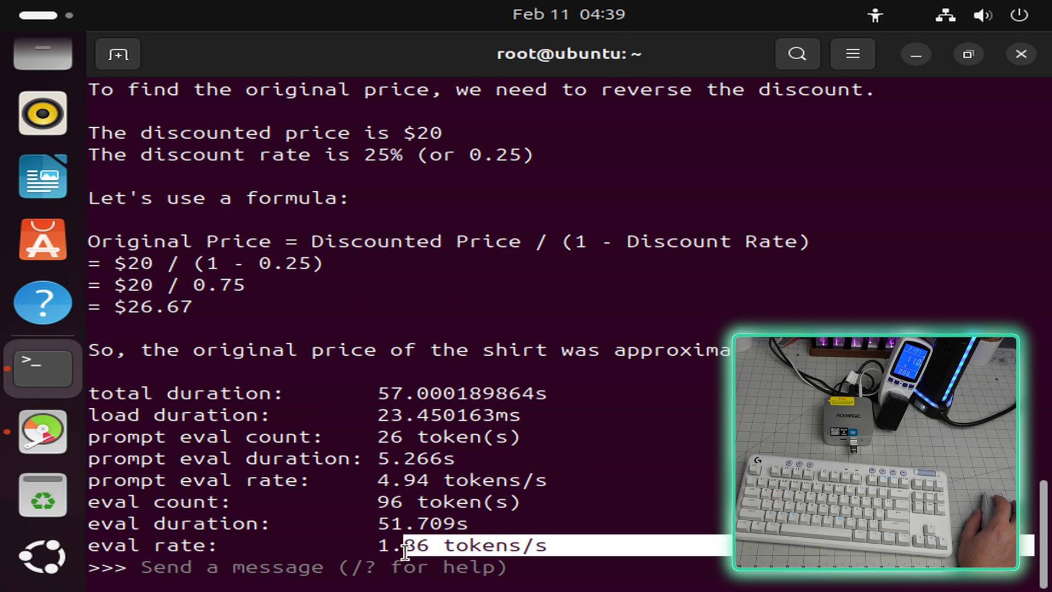
click(367, 551)
scroll(411, 526, up, 1)
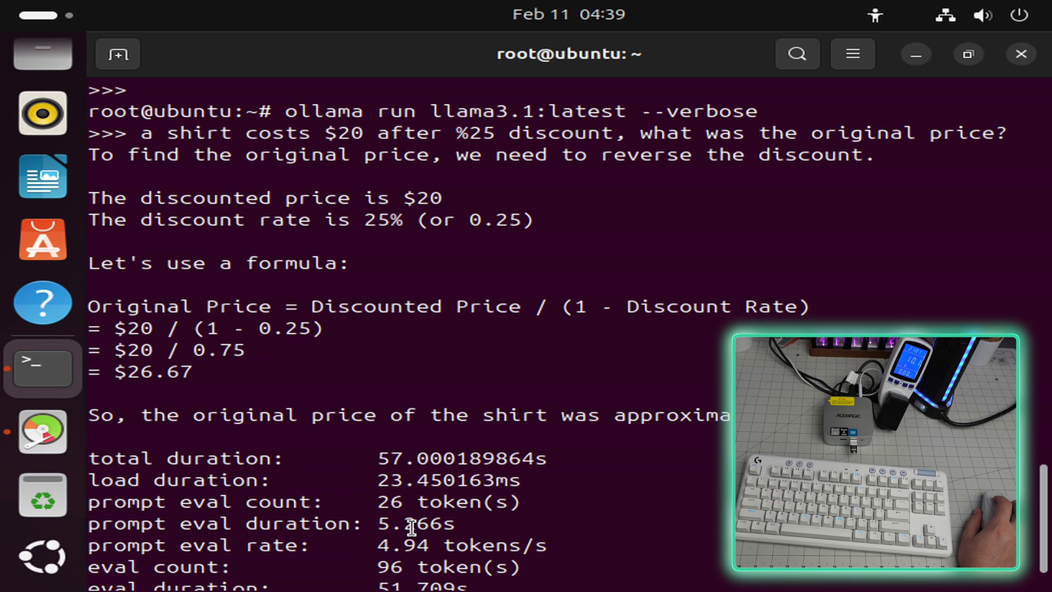
drag(378, 463, 88, 463)
click(374, 522)
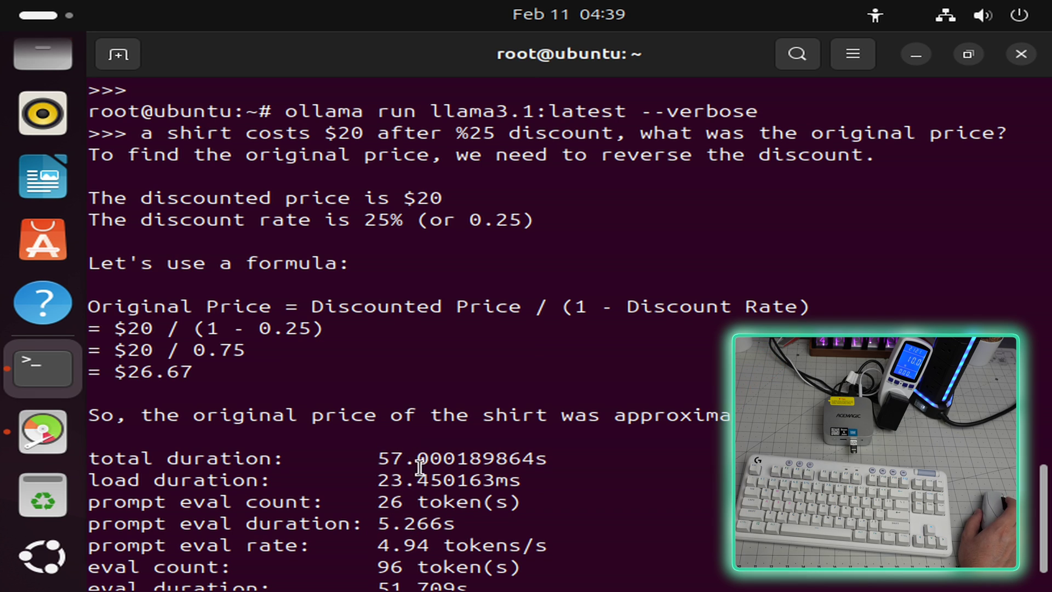
scroll(419, 467, up, 8)
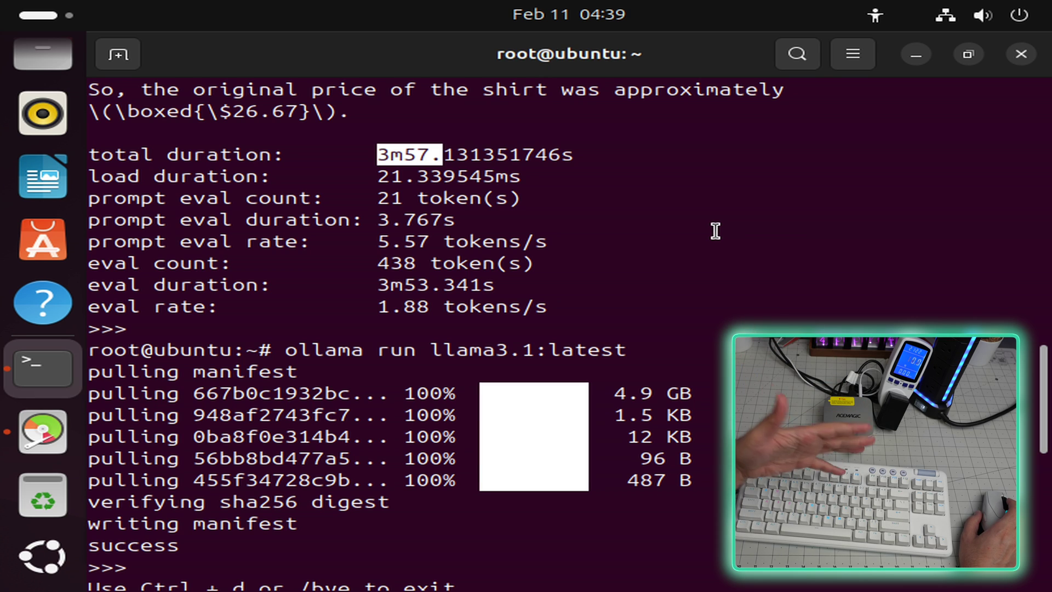
scroll(715, 231, down, 9)
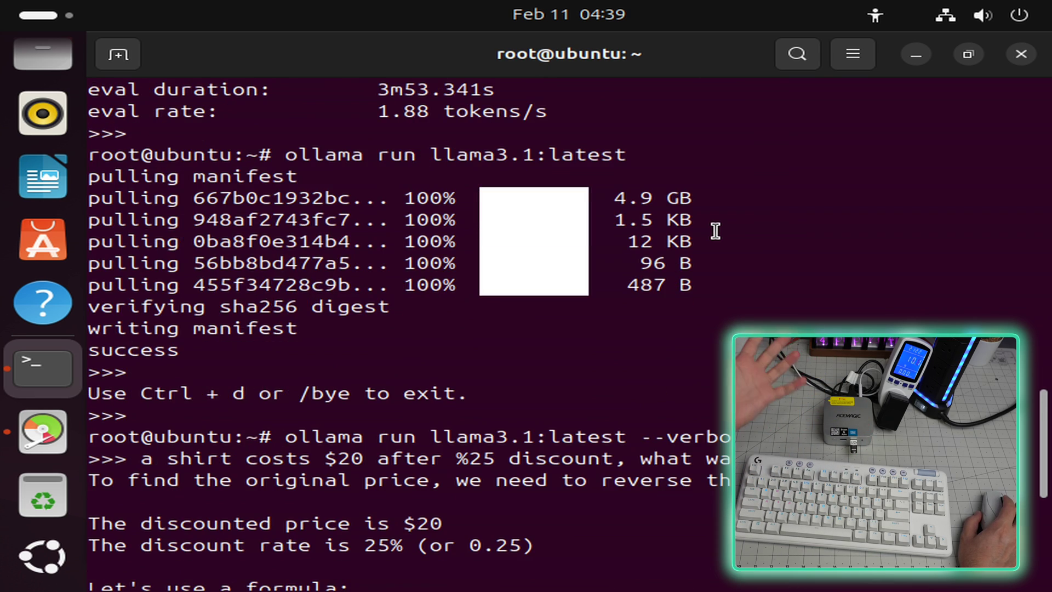